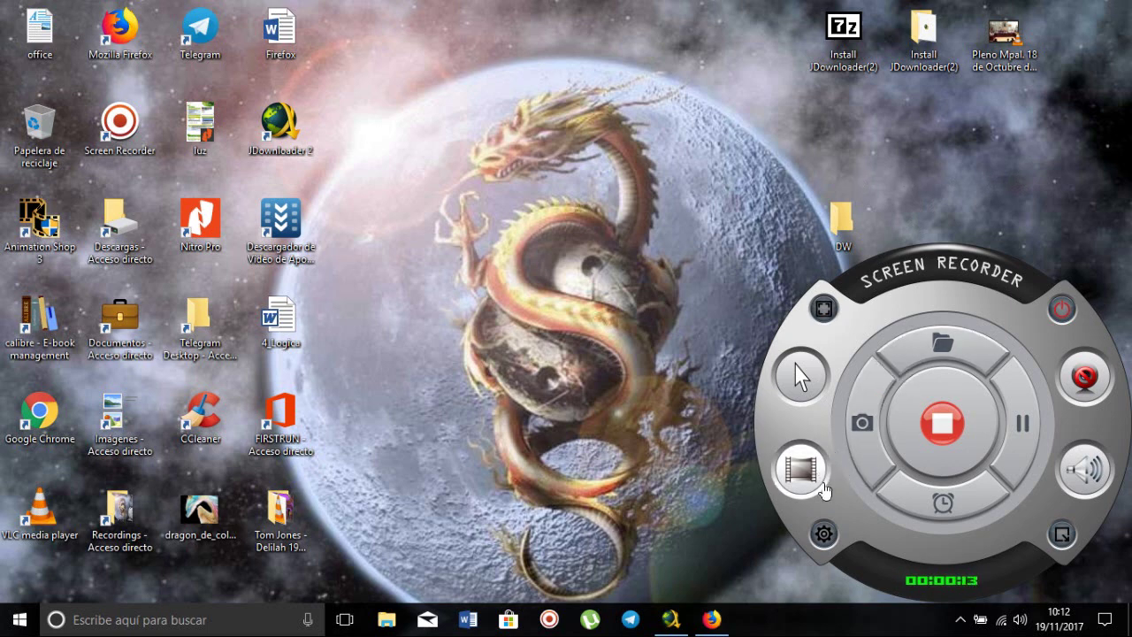
Check the playback devices through the screen recorder's audio options and close the sound window.
click(823, 534)
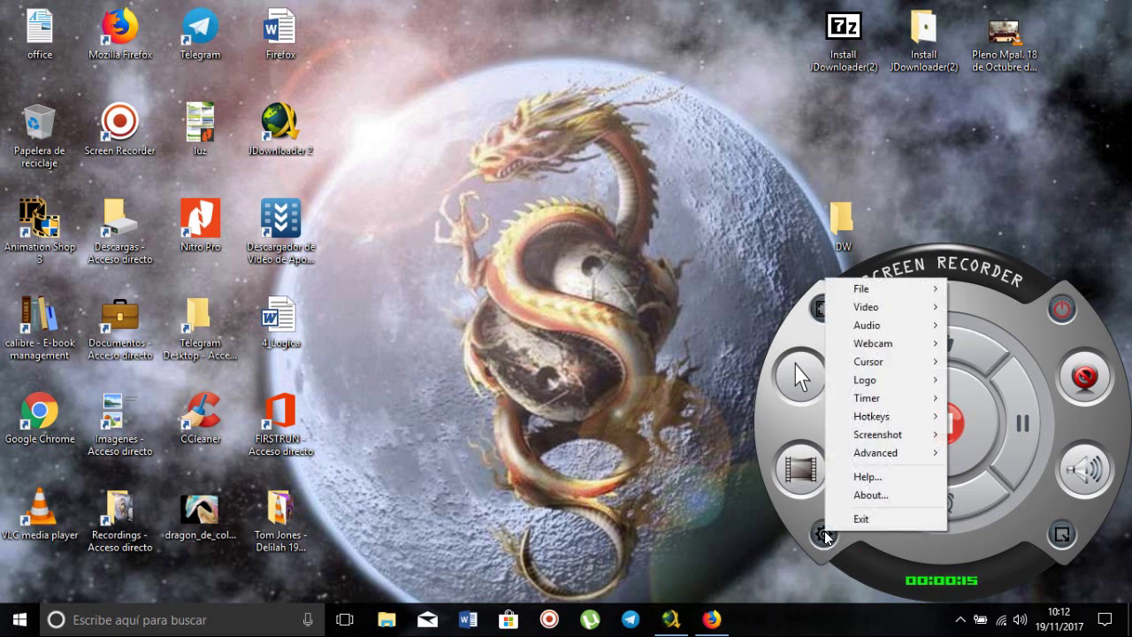
mouse_move(875, 331)
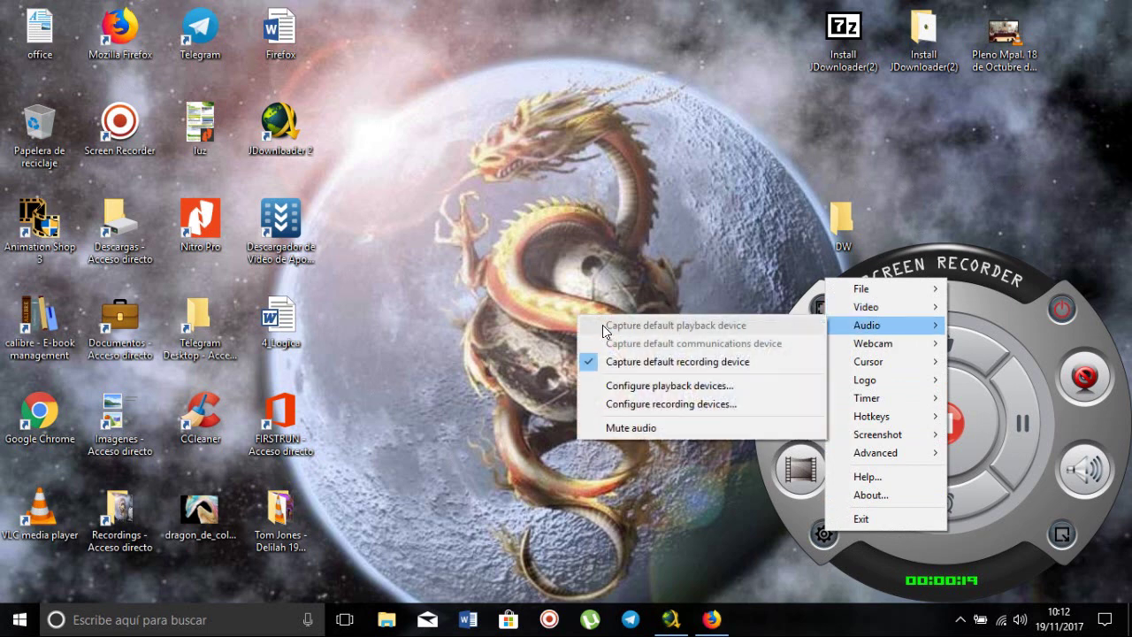
click(638, 389)
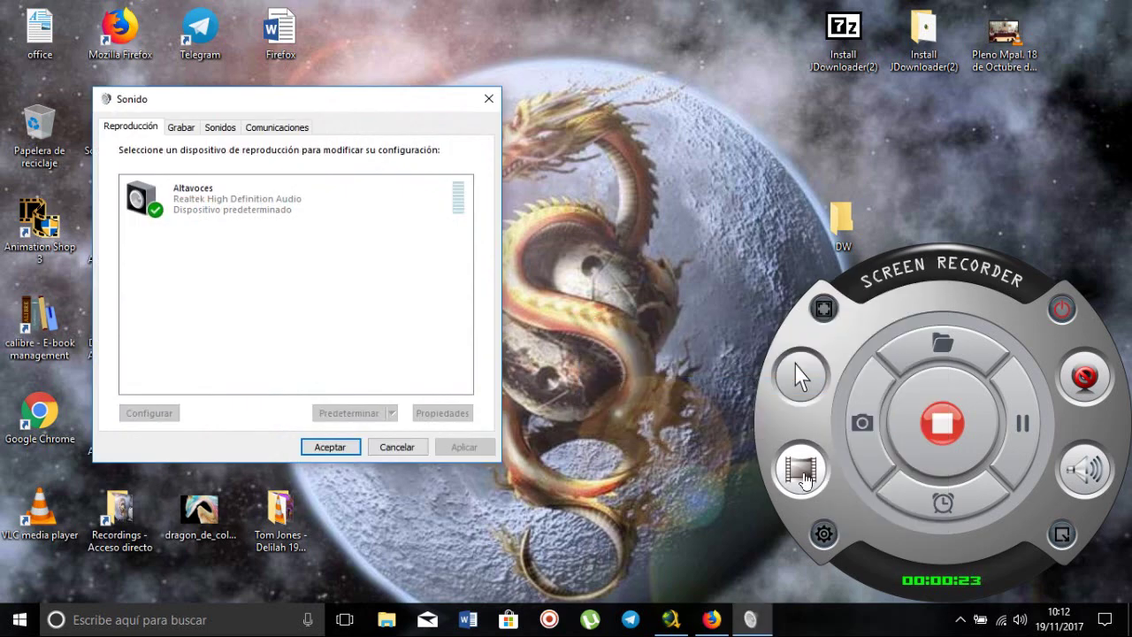
click(488, 99)
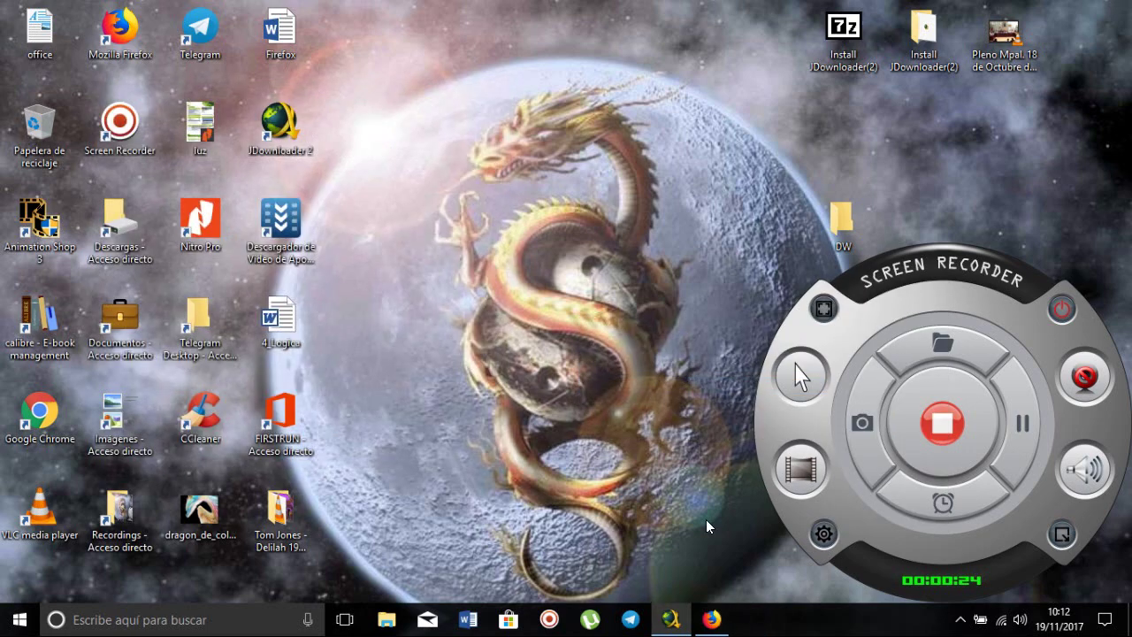
Check the recording devices through the screen recorder's audio options and close the sound window.
click(815, 545)
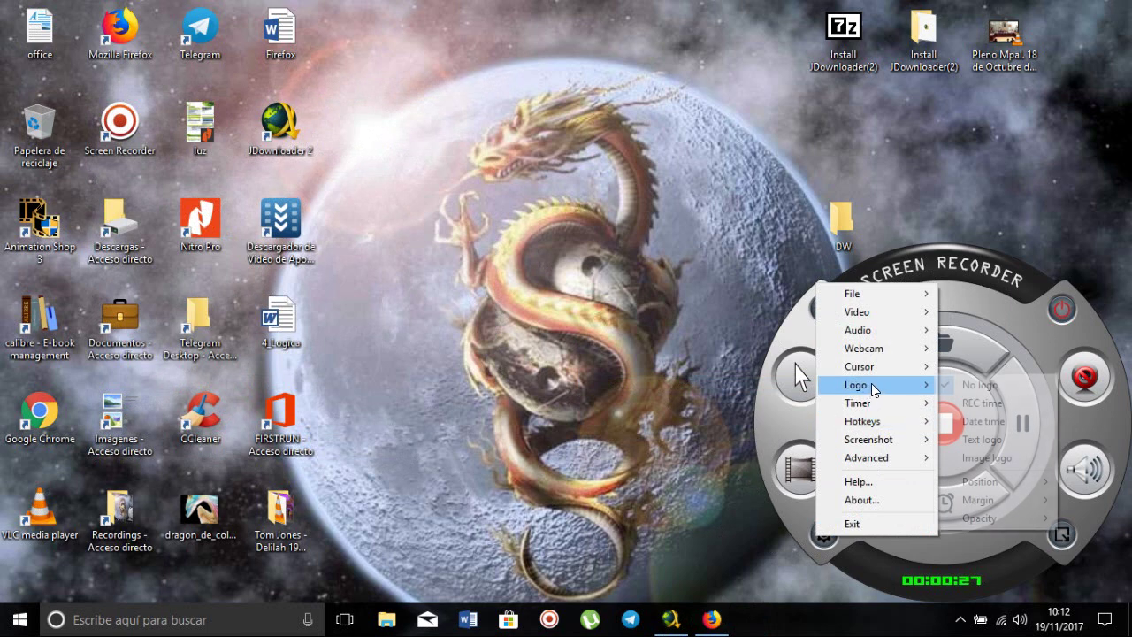
mouse_move(878, 332)
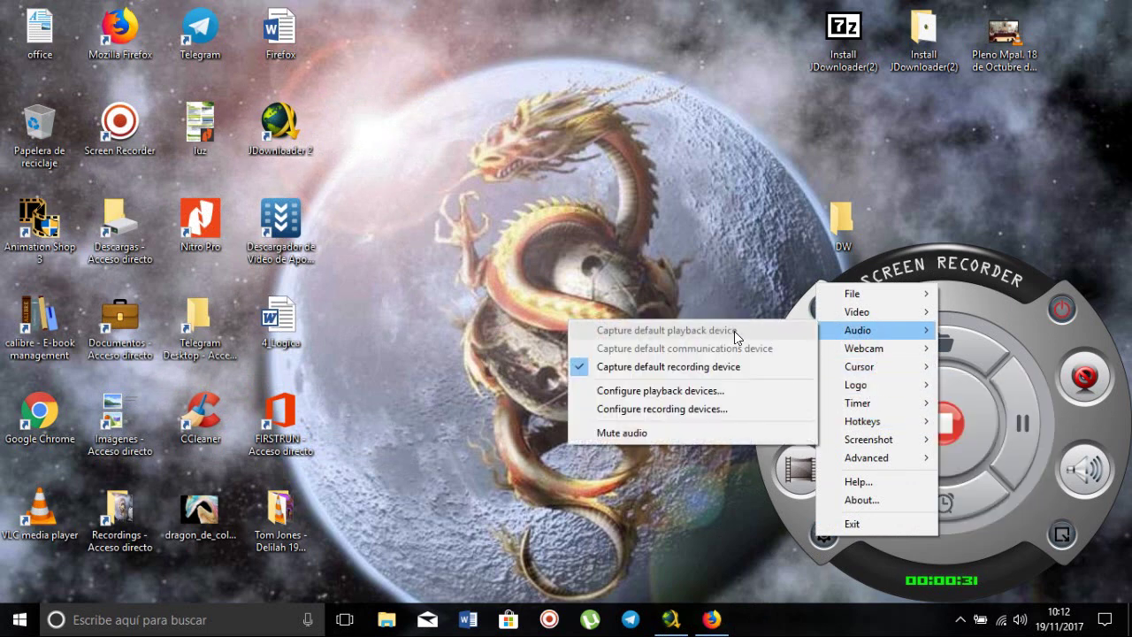
click(704, 409)
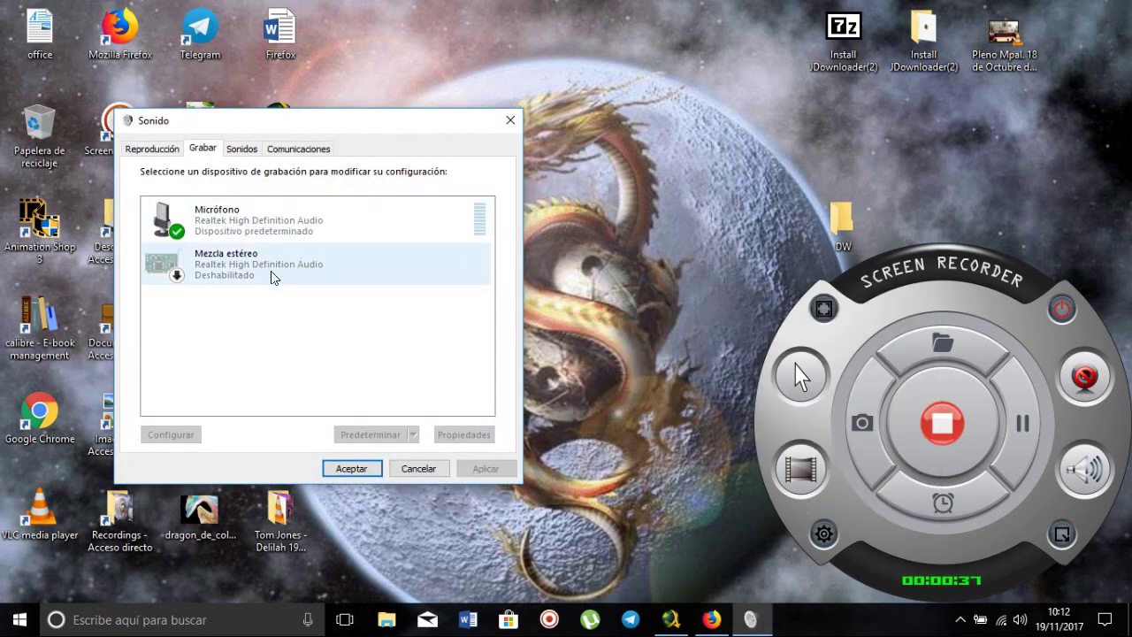
click(351, 469)
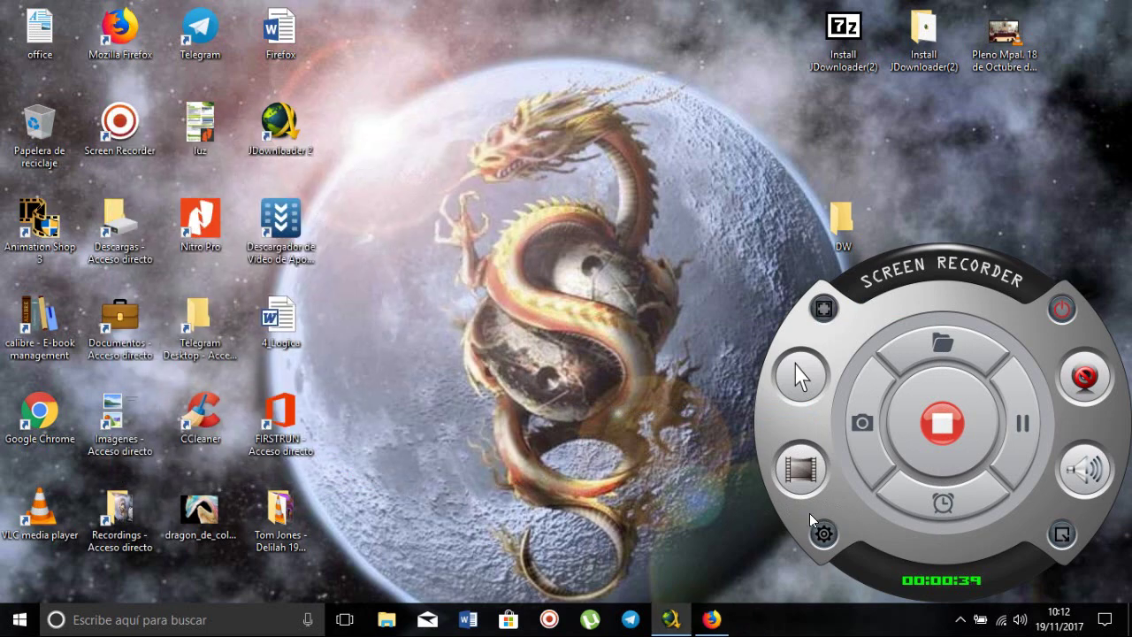
Choose Capture default recording device in the screen recorder's audio options and move the recorder widget further toward the desktop's corner.
click(823, 536)
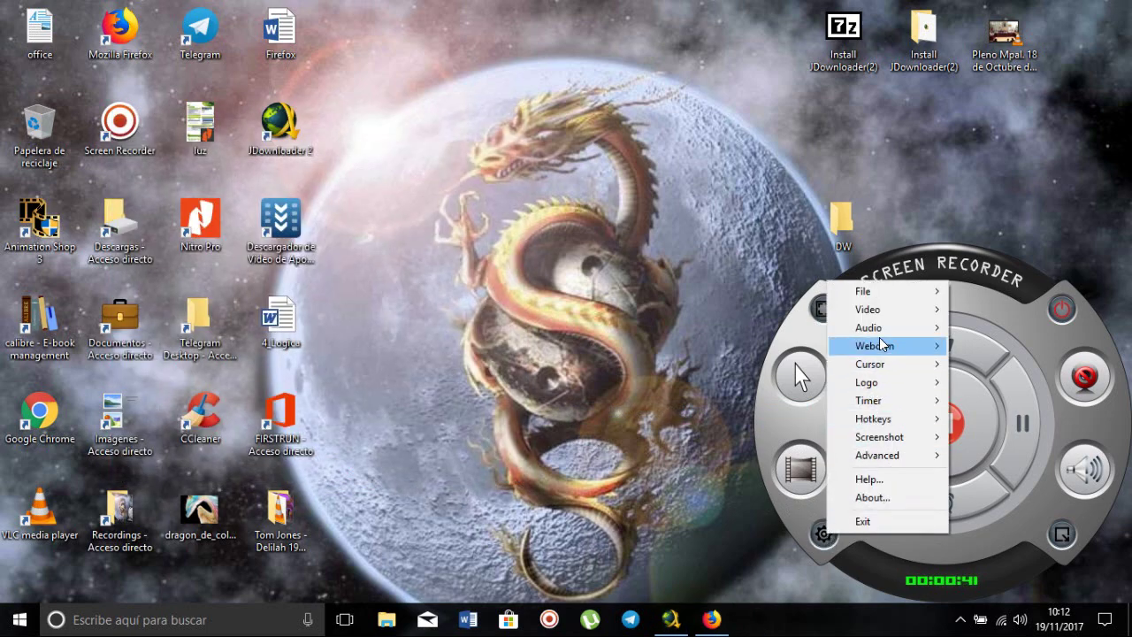
mouse_move(893, 334)
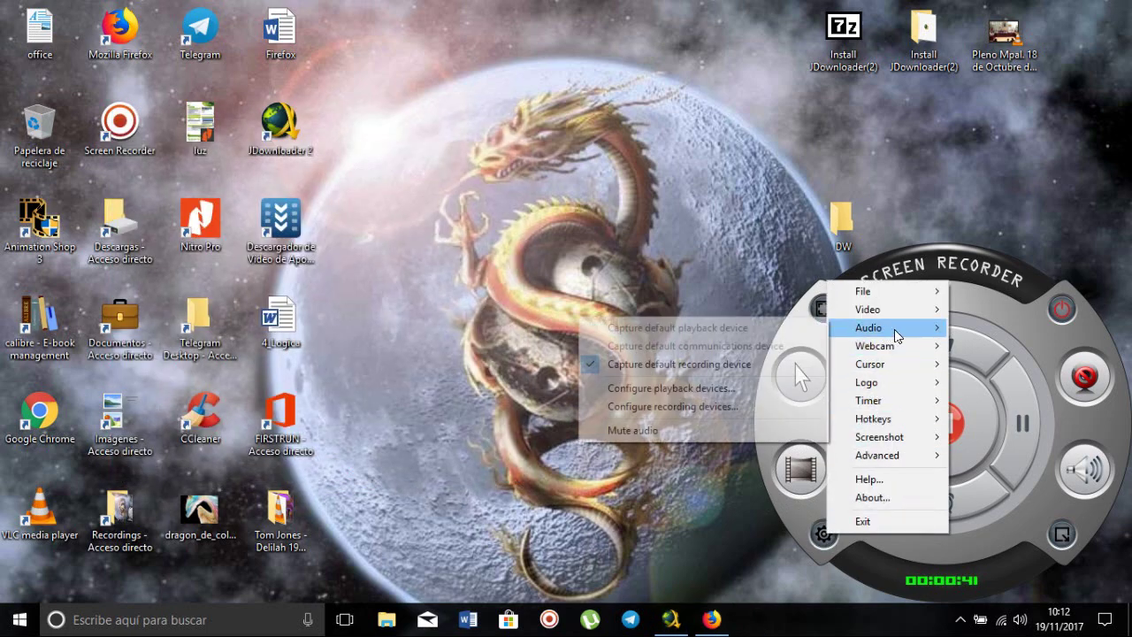
click(750, 367)
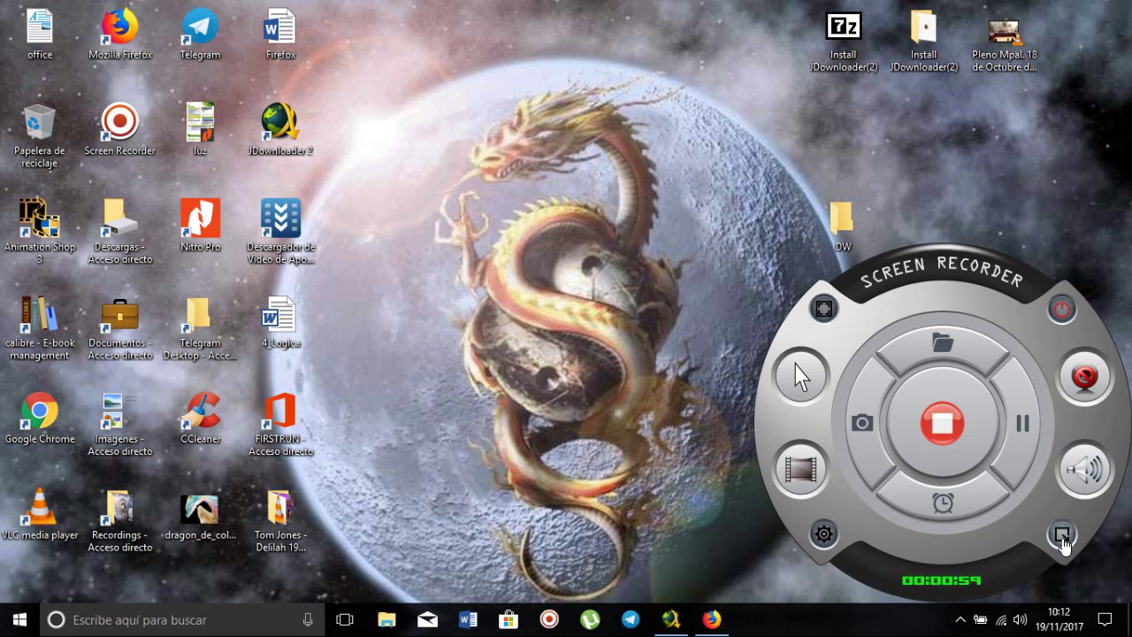
drag(945, 294, 981, 326)
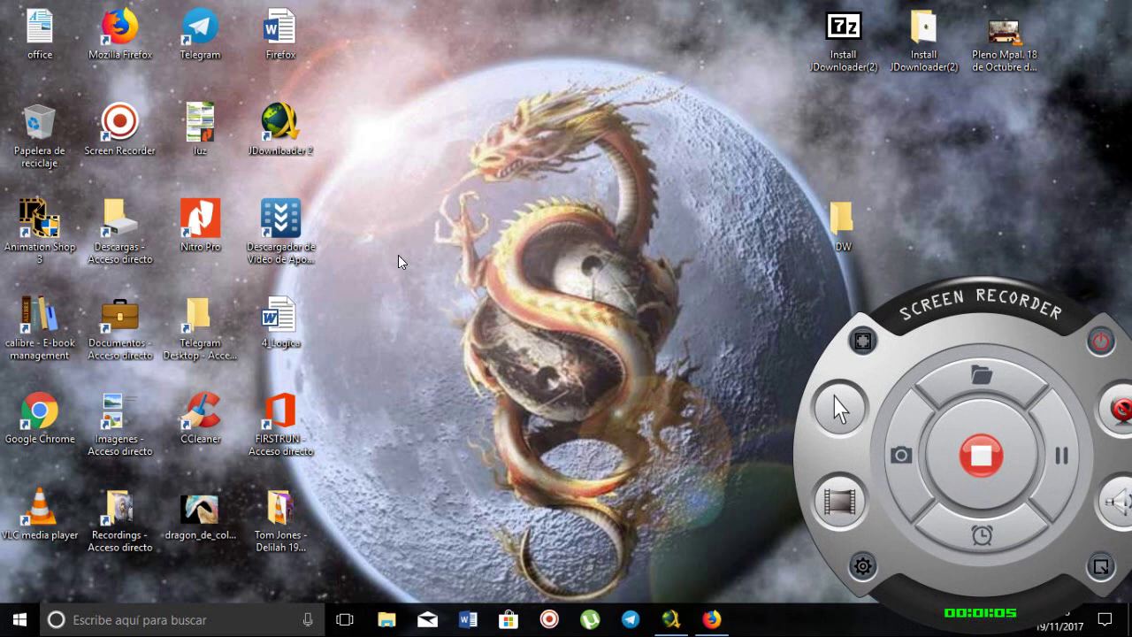
Switch to JDownloader 2 and display the General section of its options.
double_click(278, 129)
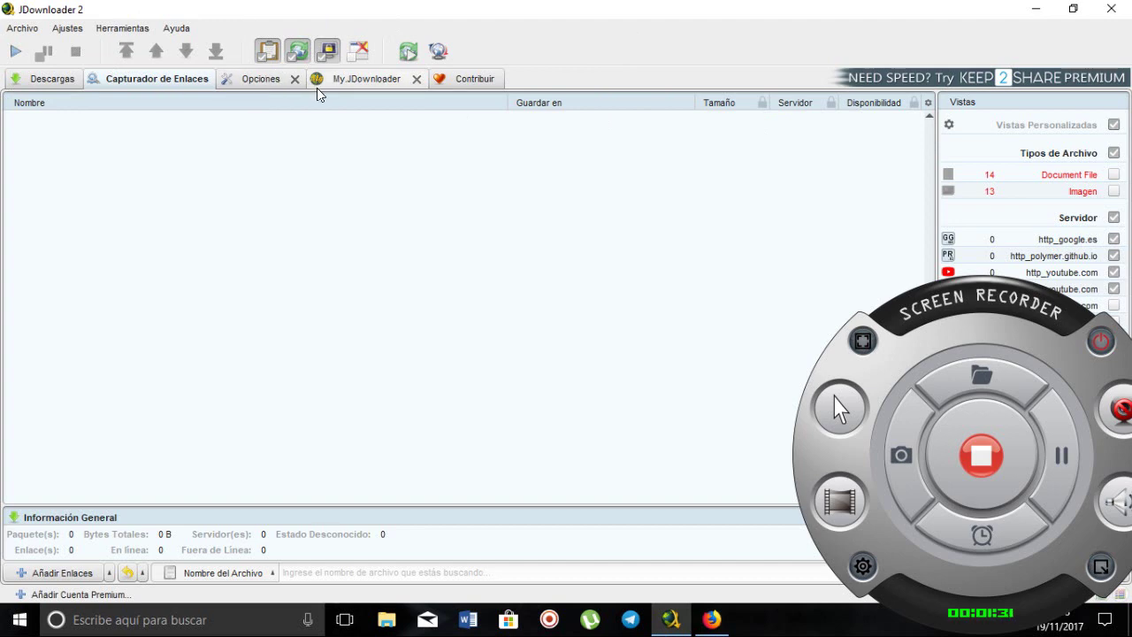
click(267, 81)
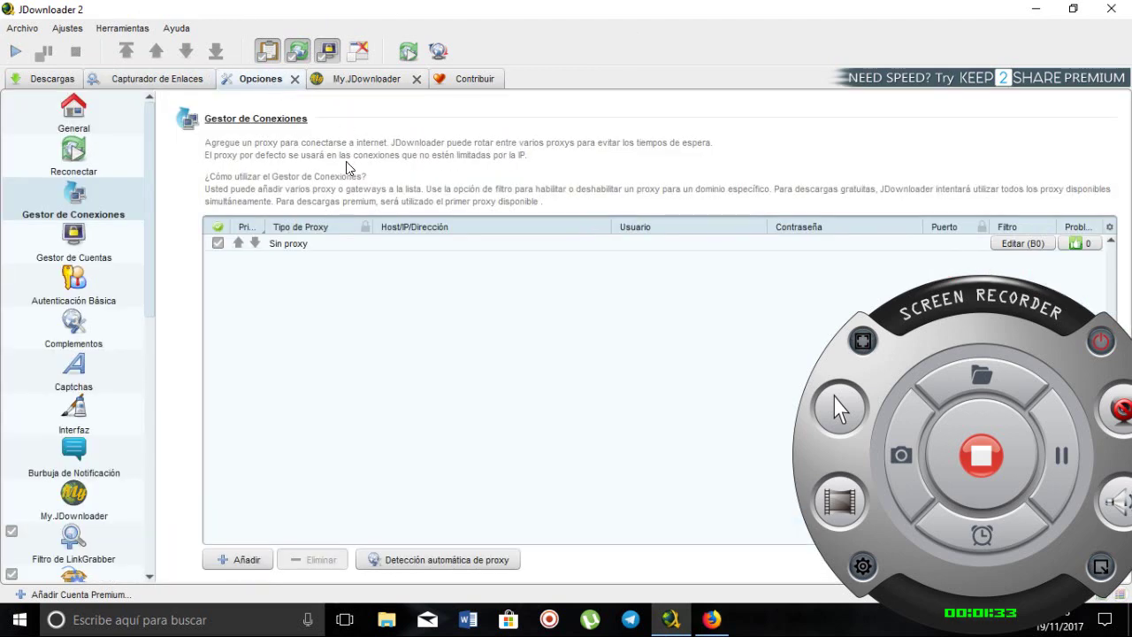
click(78, 122)
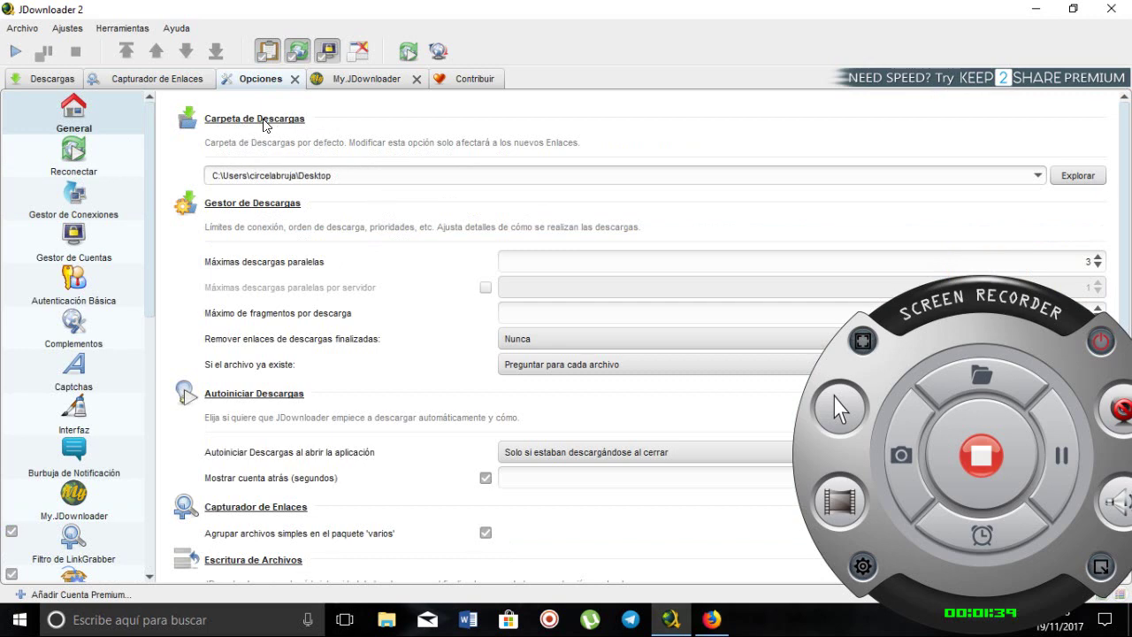
Set the default download folder to the DW folder on the Desktop.
click(1079, 181)
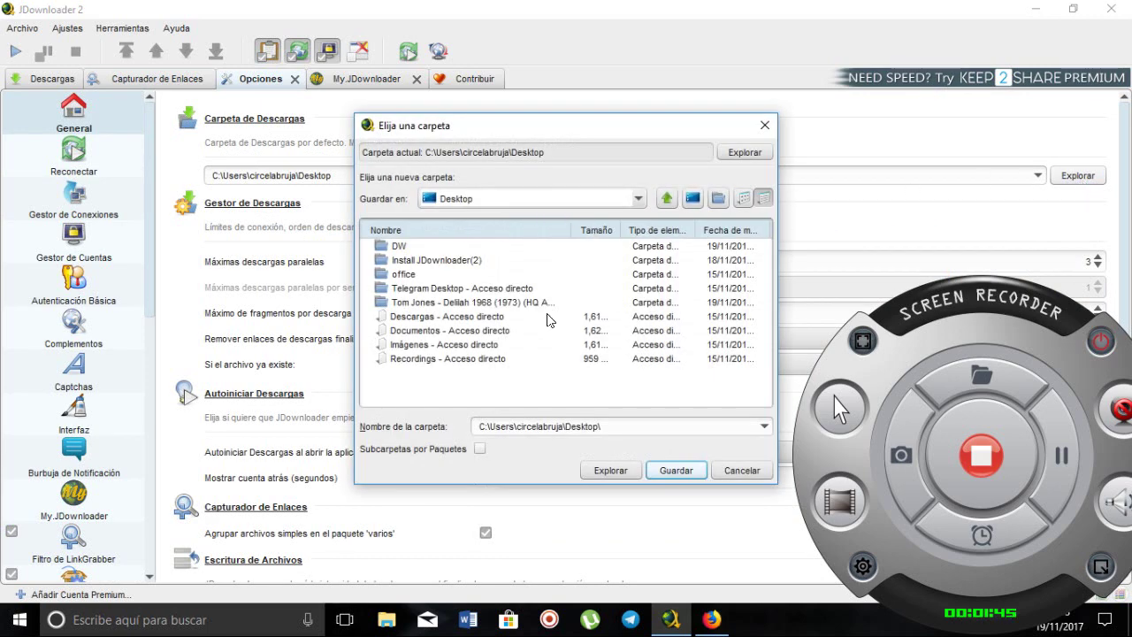
click(637, 198)
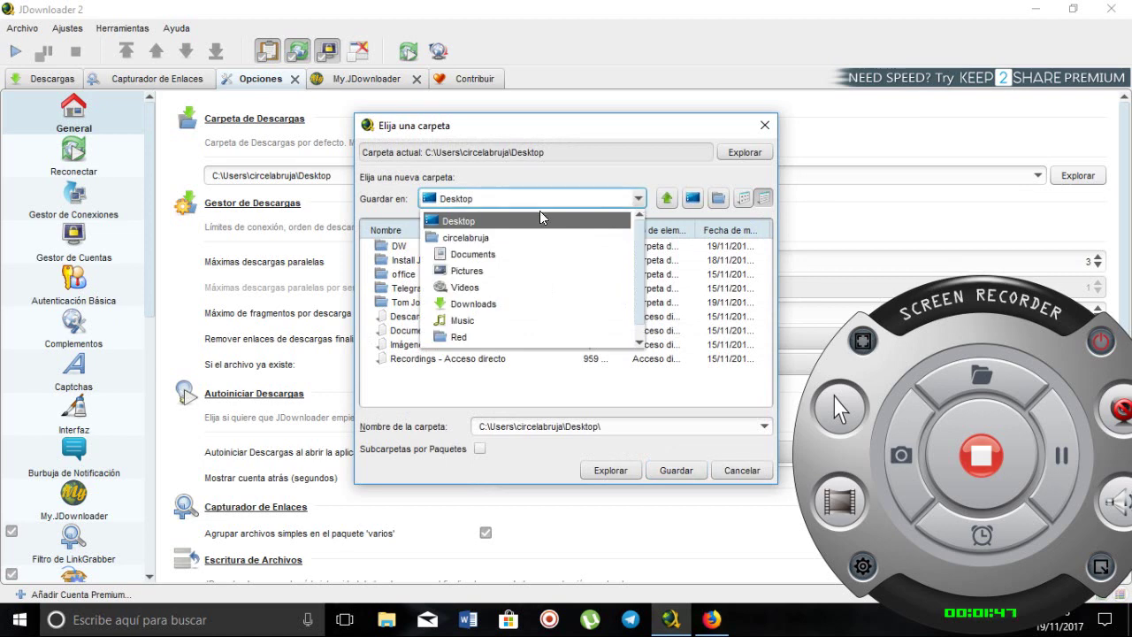
click(471, 222)
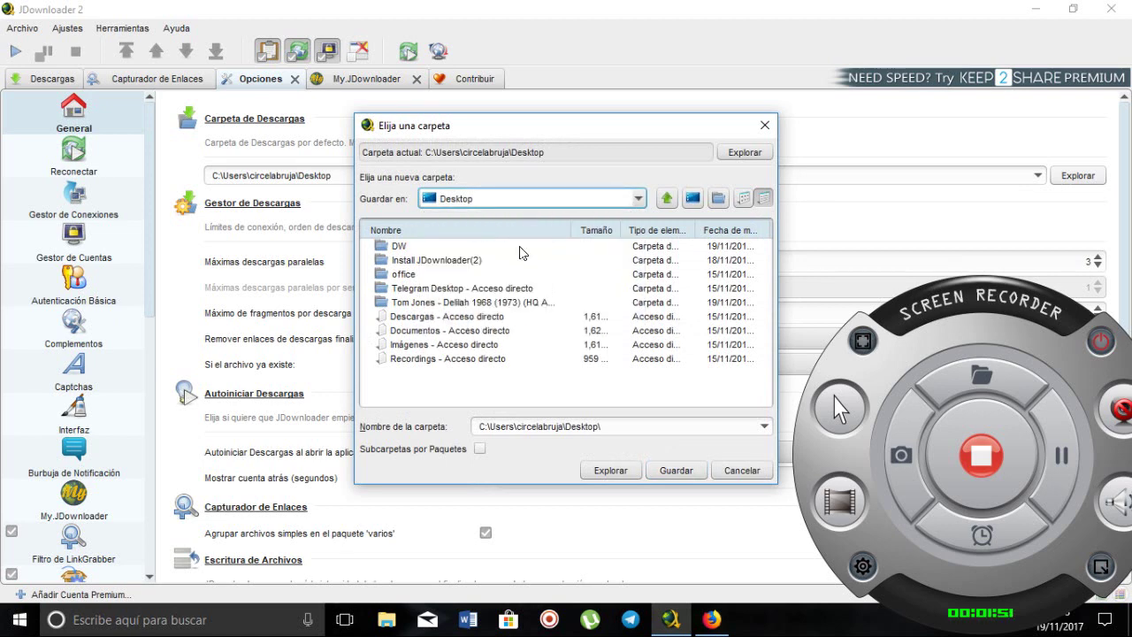
click(401, 251)
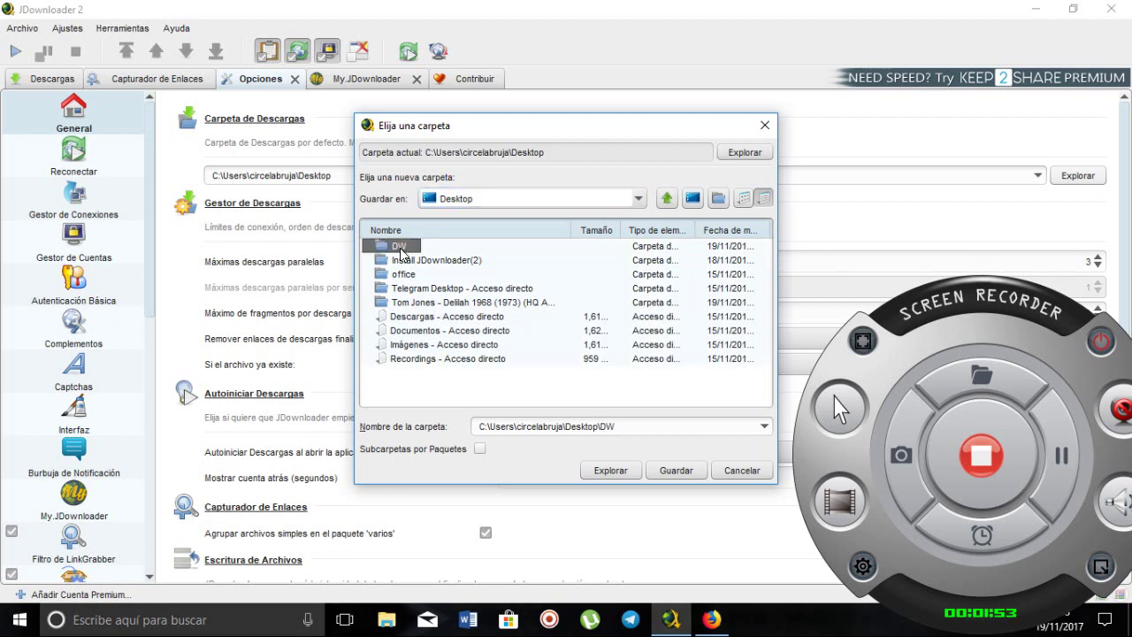
click(675, 470)
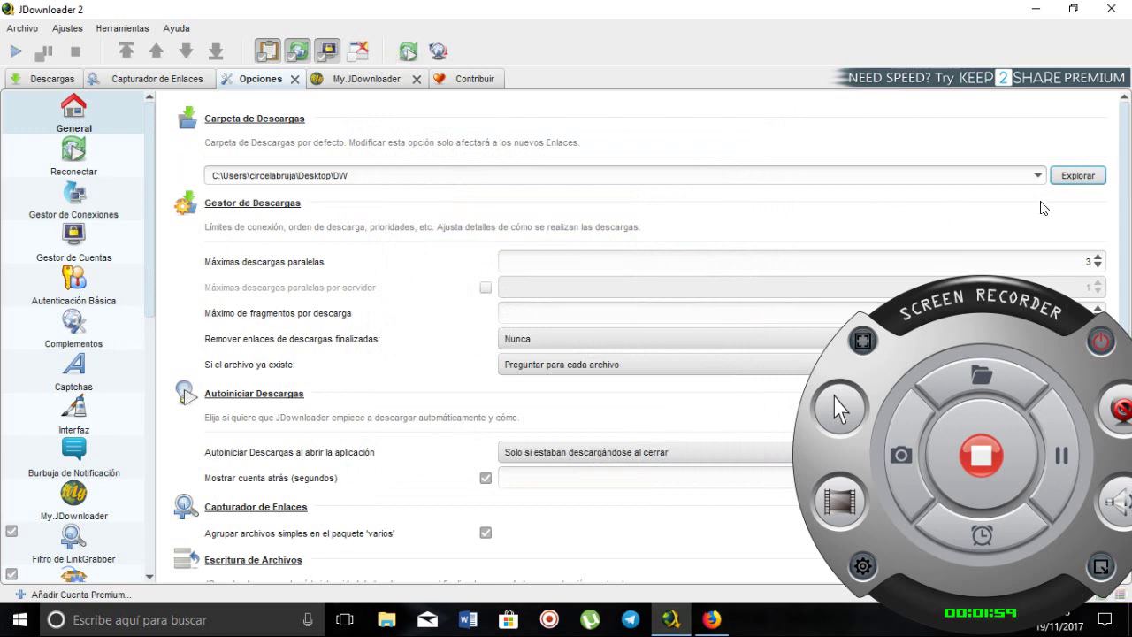
click(1075, 177)
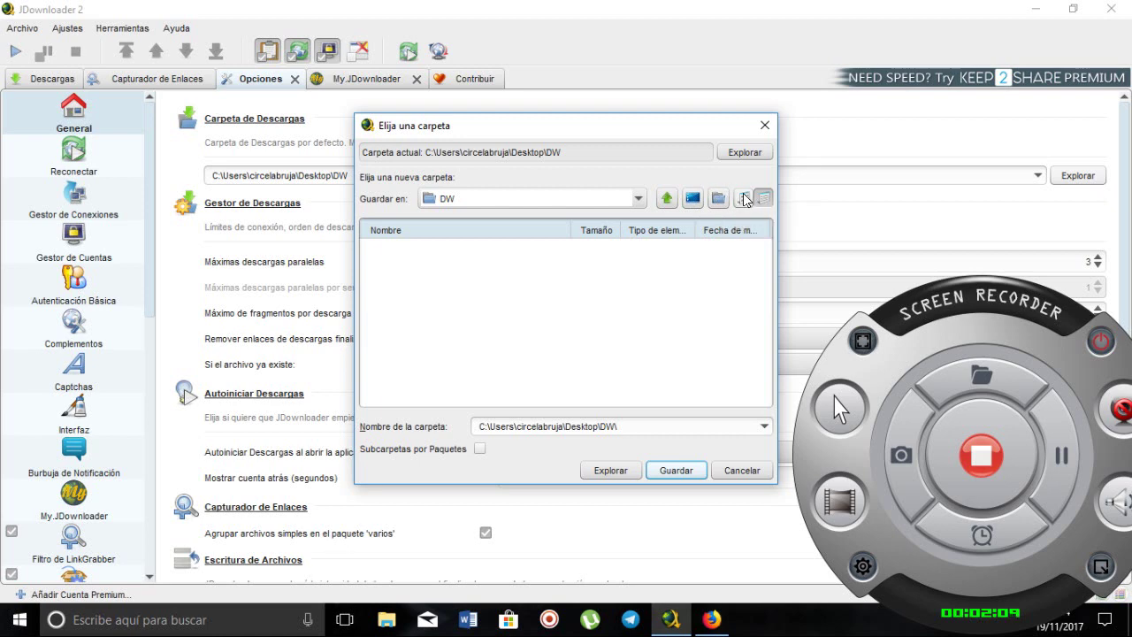
click(765, 125)
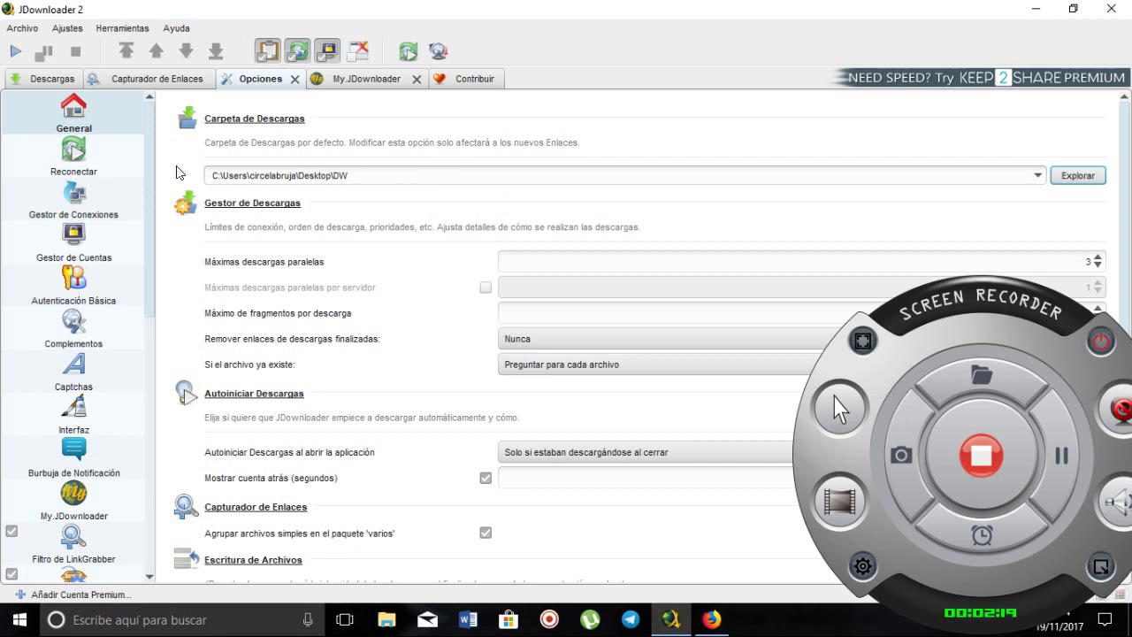
Examine the reconnection, connection manager and notification bubble settings, and look through the list of option categories and extensions.
click(75, 157)
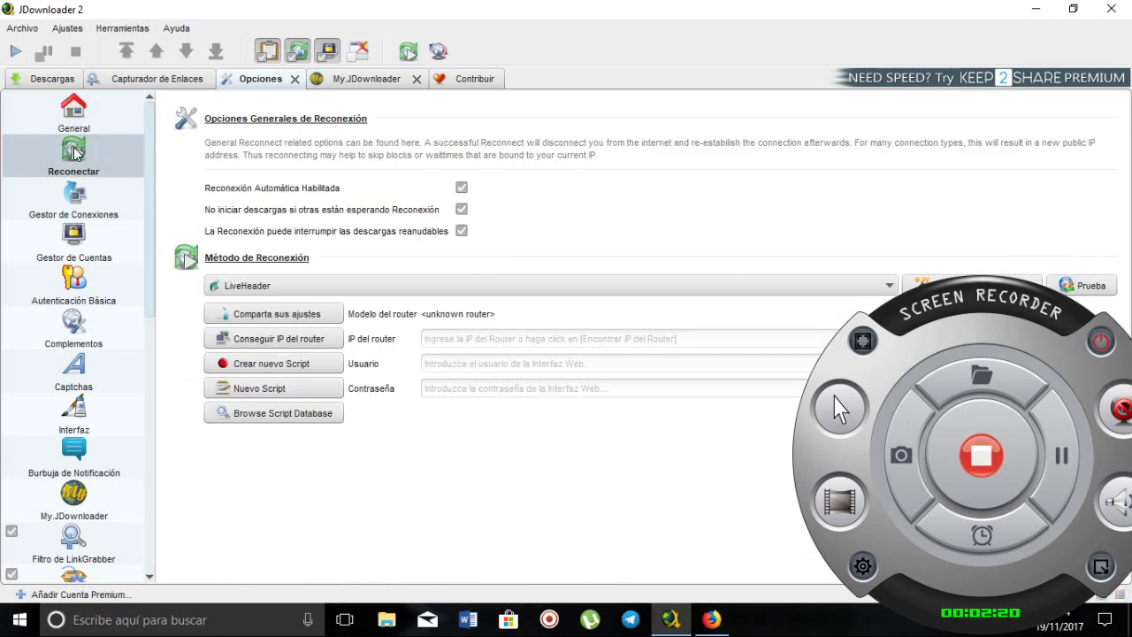
click(77, 202)
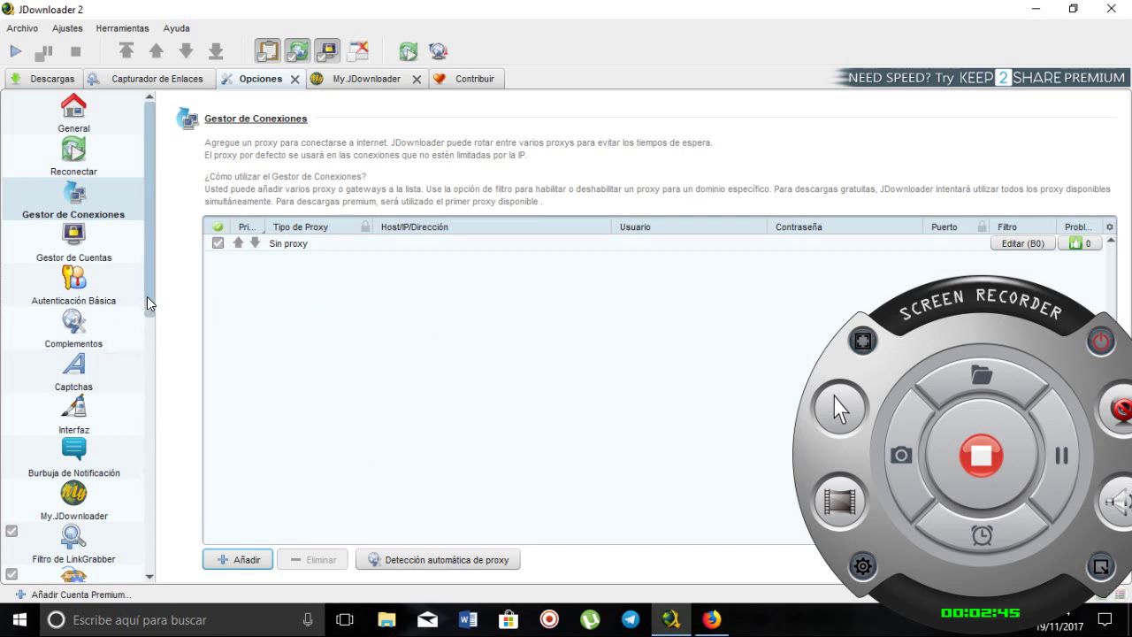
drag(152, 303, 165, 510)
click(146, 430)
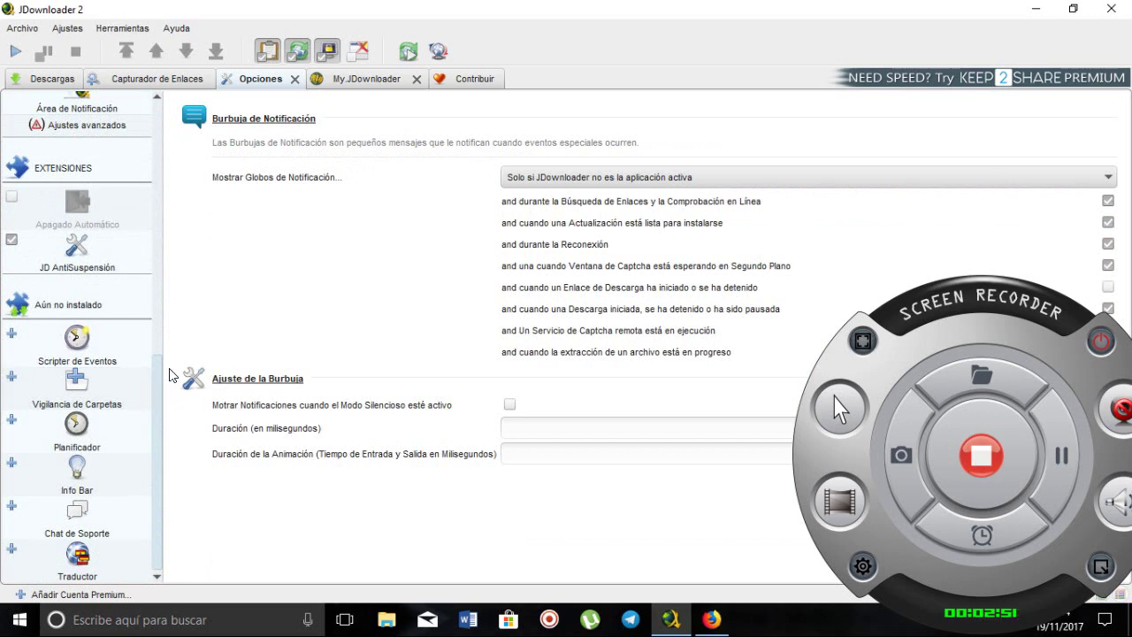
drag(157, 369, 164, 285)
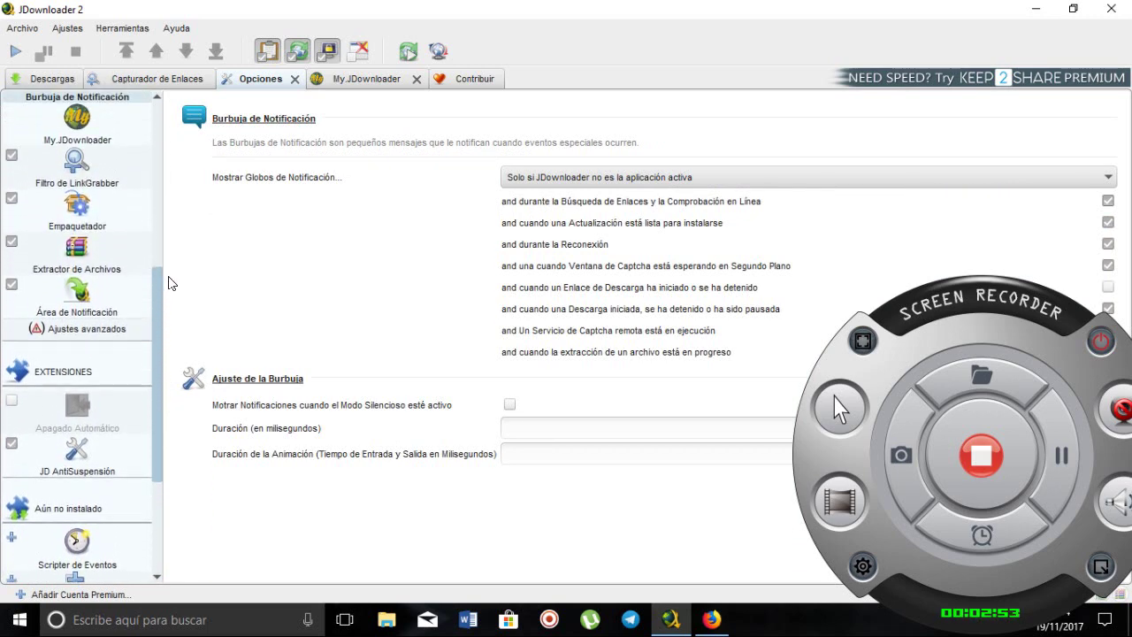
scroll(152, 270, up, 5)
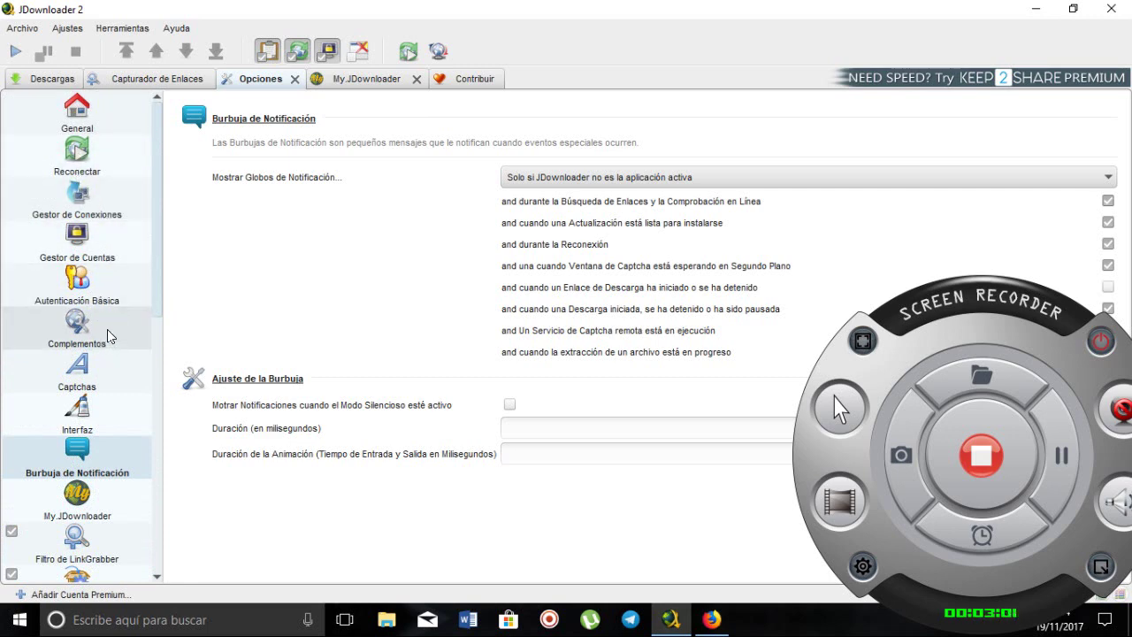
scroll(106, 345, down, 3)
scroll(76, 200, up, 3)
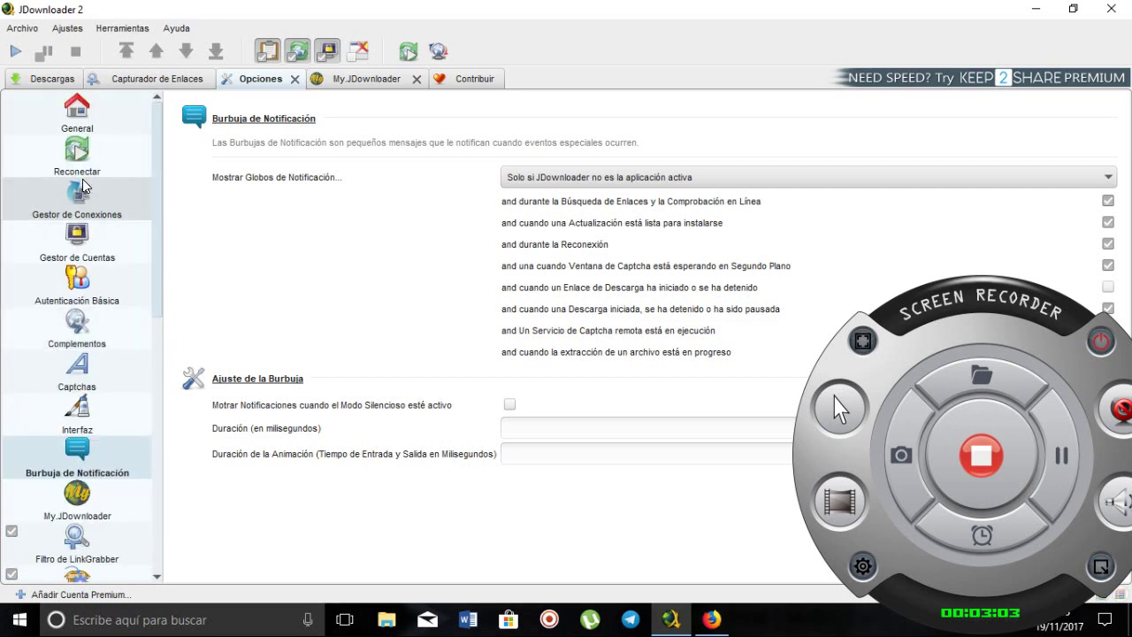
Review the General settings for the download folder, download management, autostart, link grabber and file writing.
click(71, 115)
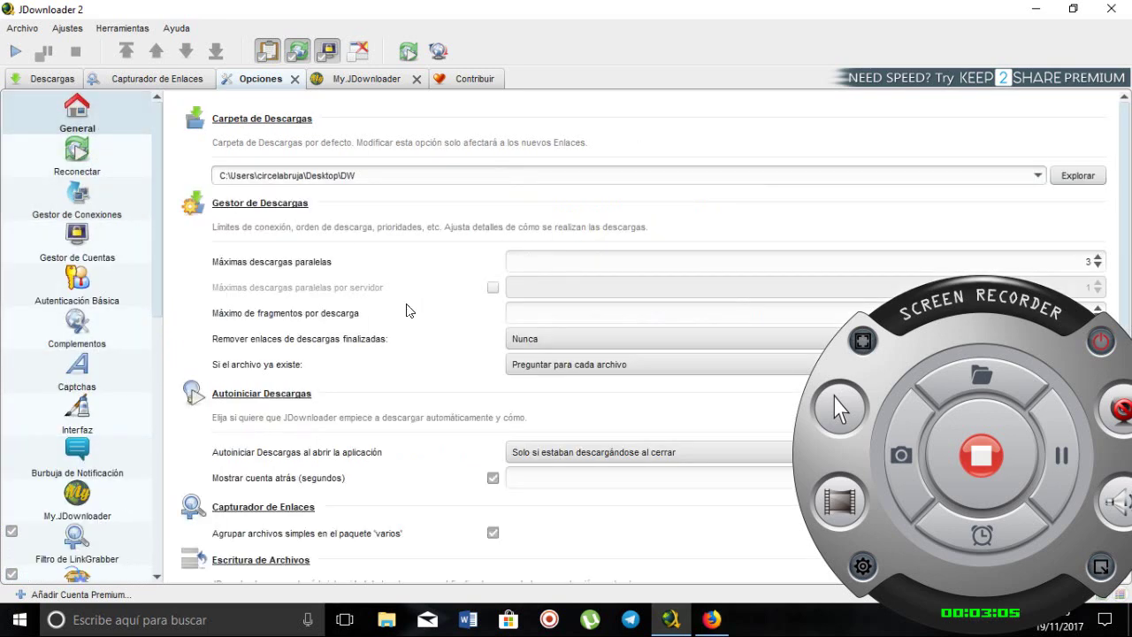
scroll(411, 317, down, 3)
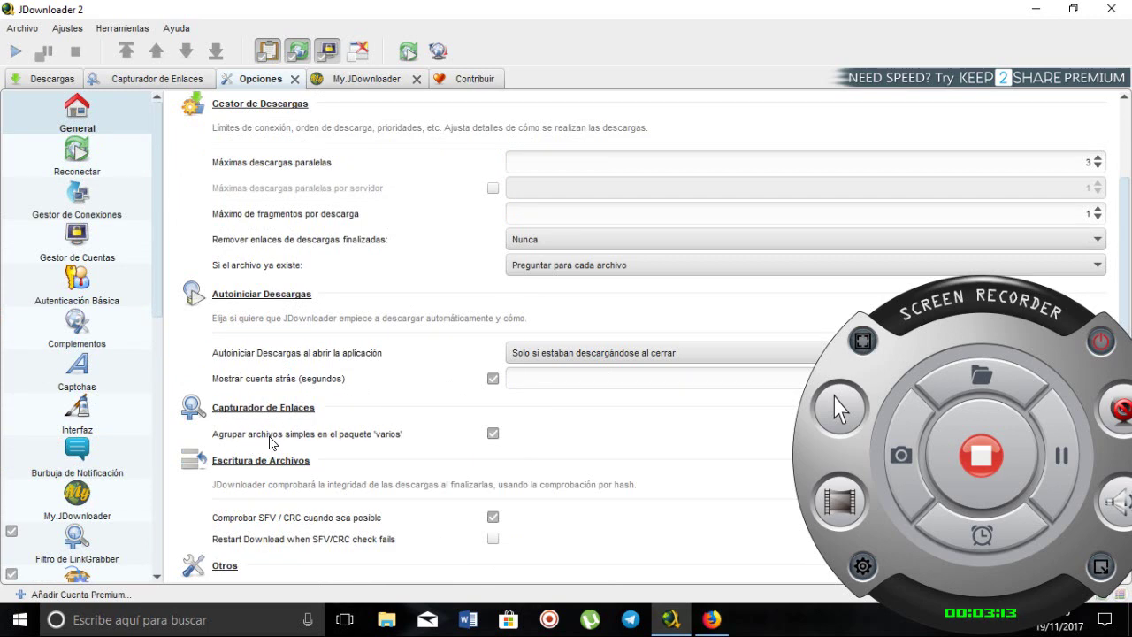
click(493, 437)
scroll(591, 449, down, 1)
click(492, 487)
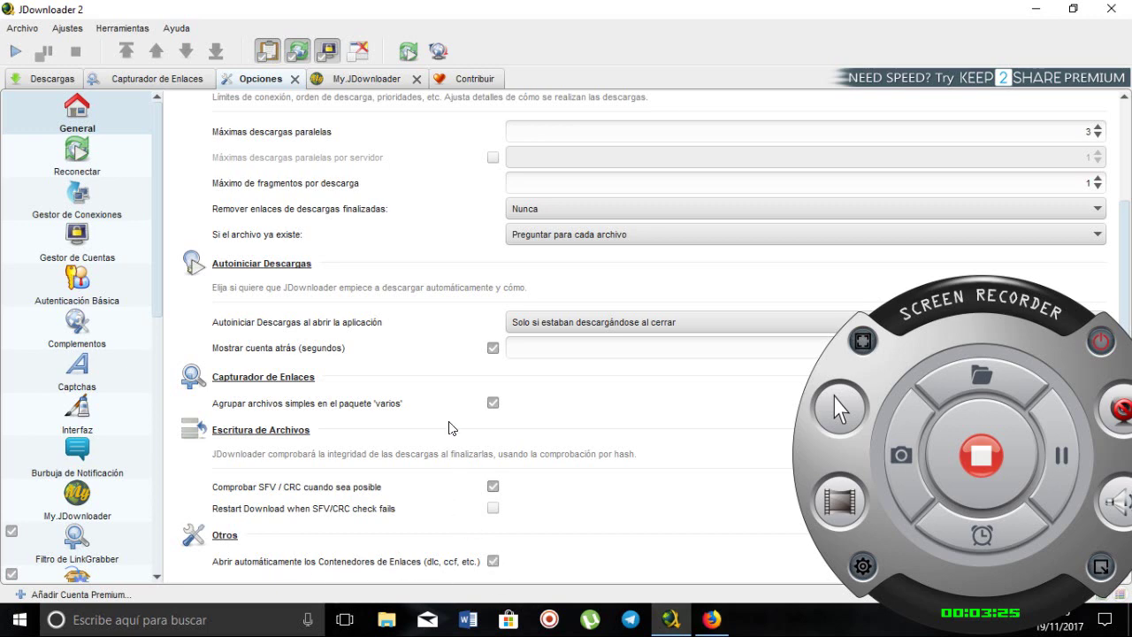
scroll(426, 364, up, 2)
scroll(426, 364, up, 1)
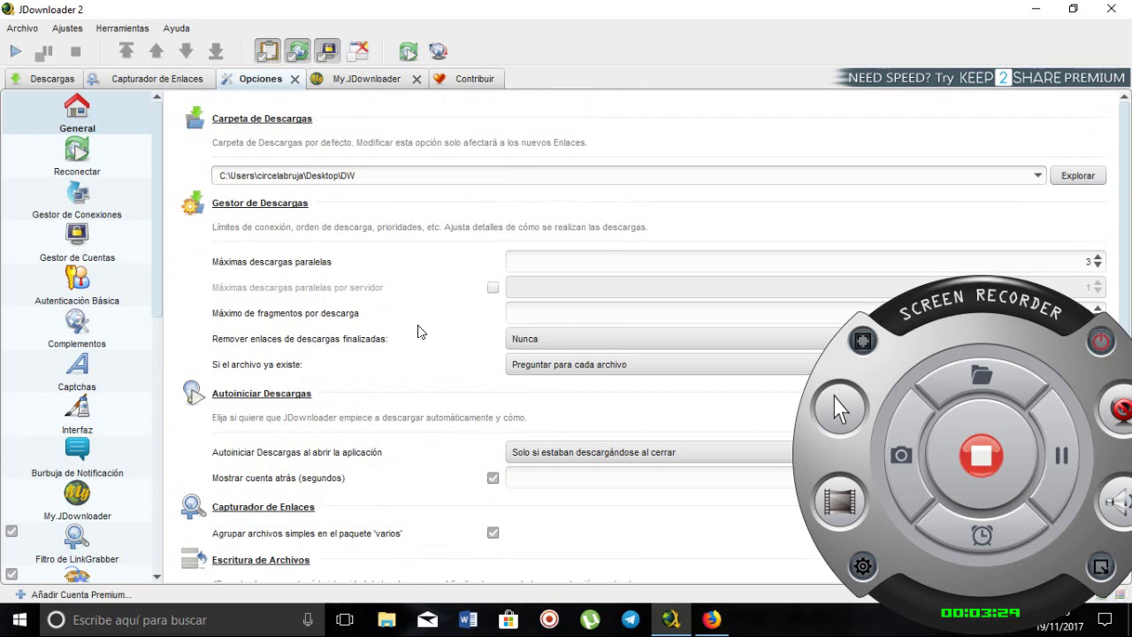
scroll(420, 329, down, 3)
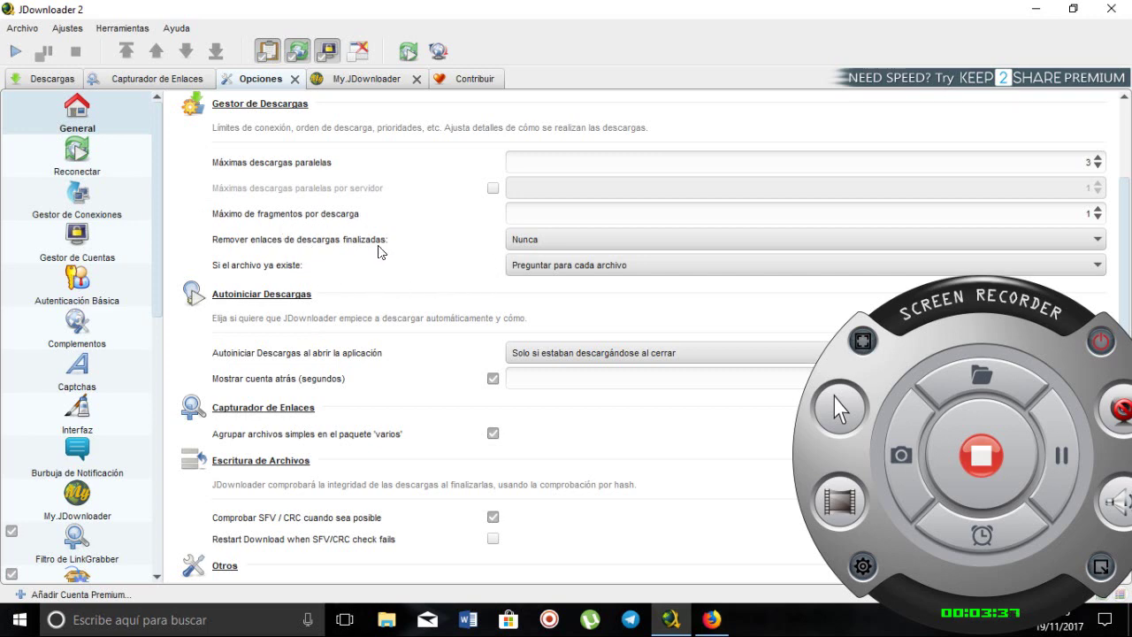
scroll(376, 269, up, 2)
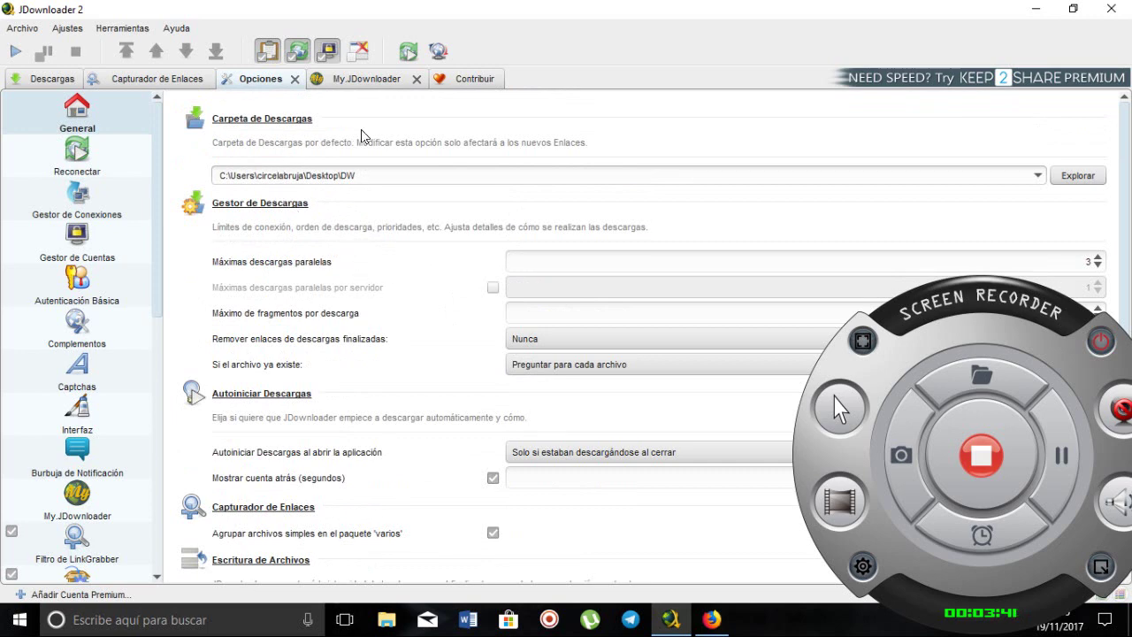
scroll(362, 310, down, 3)
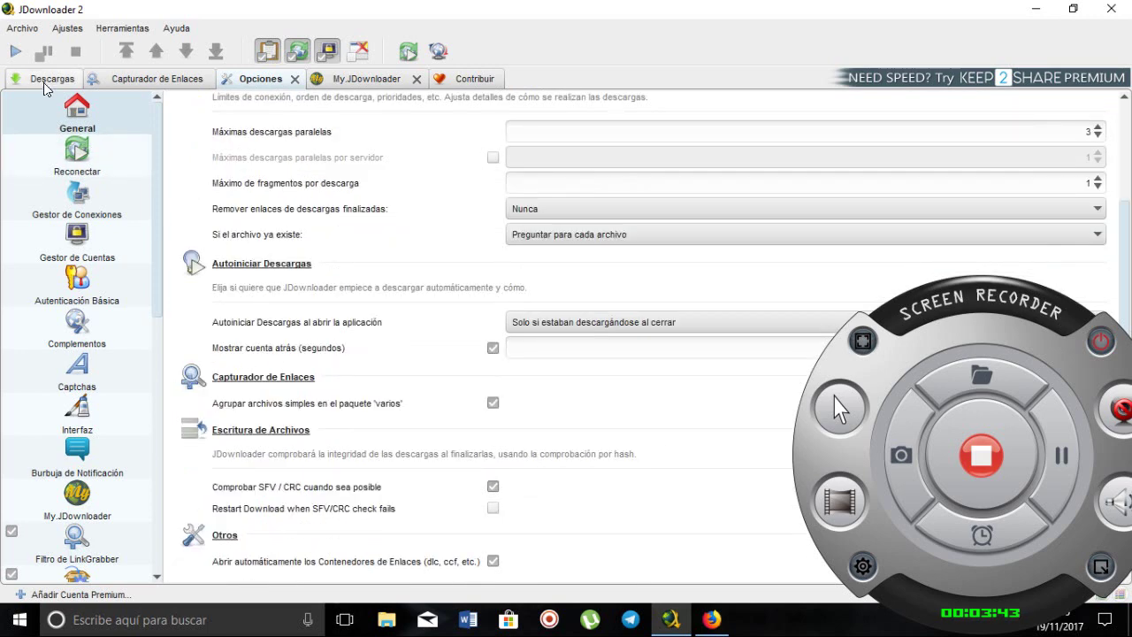
In the link grabber, enable the views for the Document File and Imagen file types and the http_ggpht.com and http_ytimg.com servers.
click(163, 81)
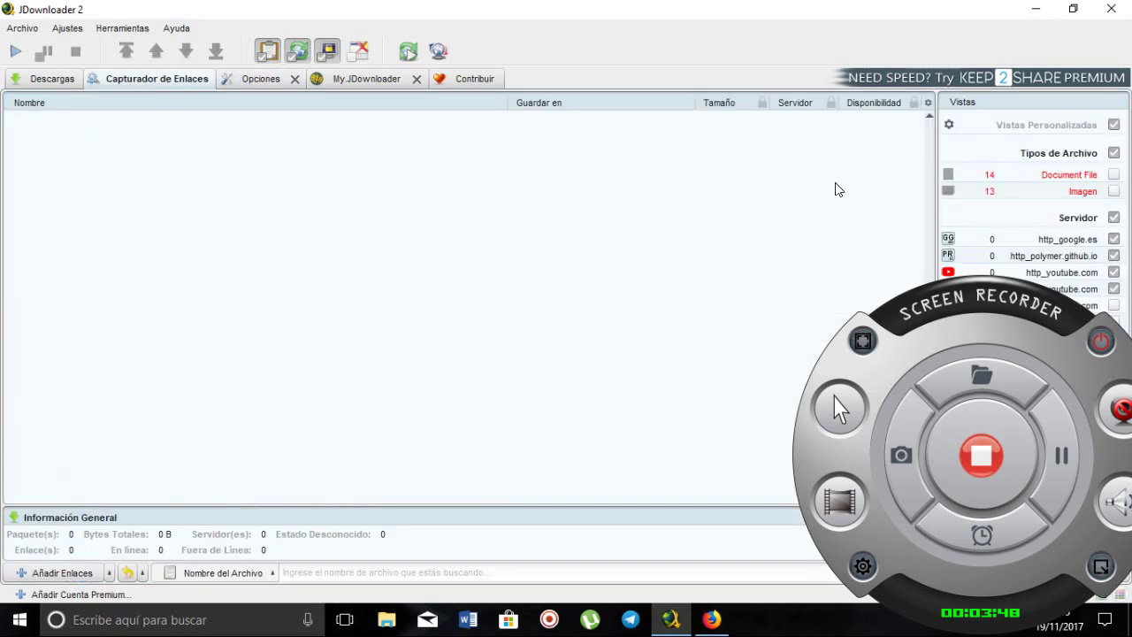
click(1113, 174)
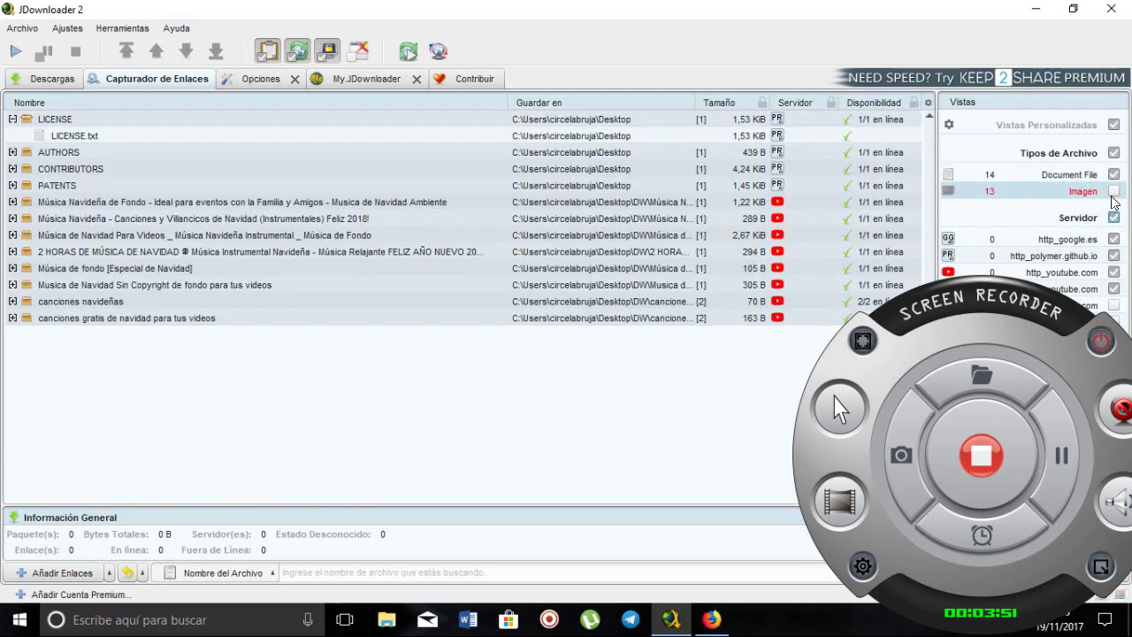
click(1113, 191)
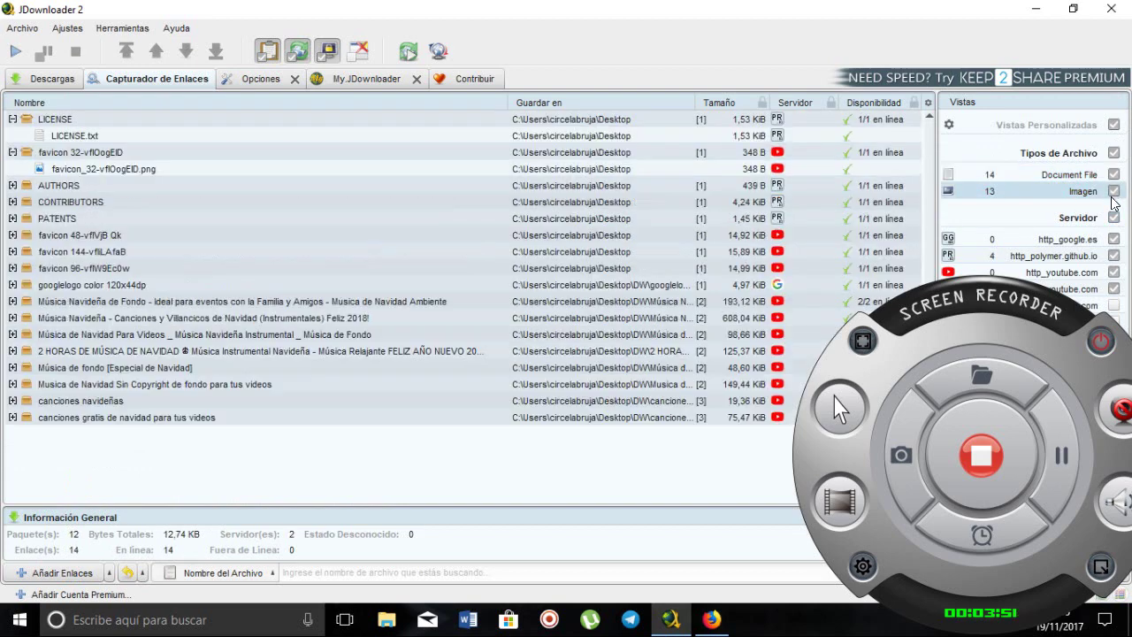
click(1113, 307)
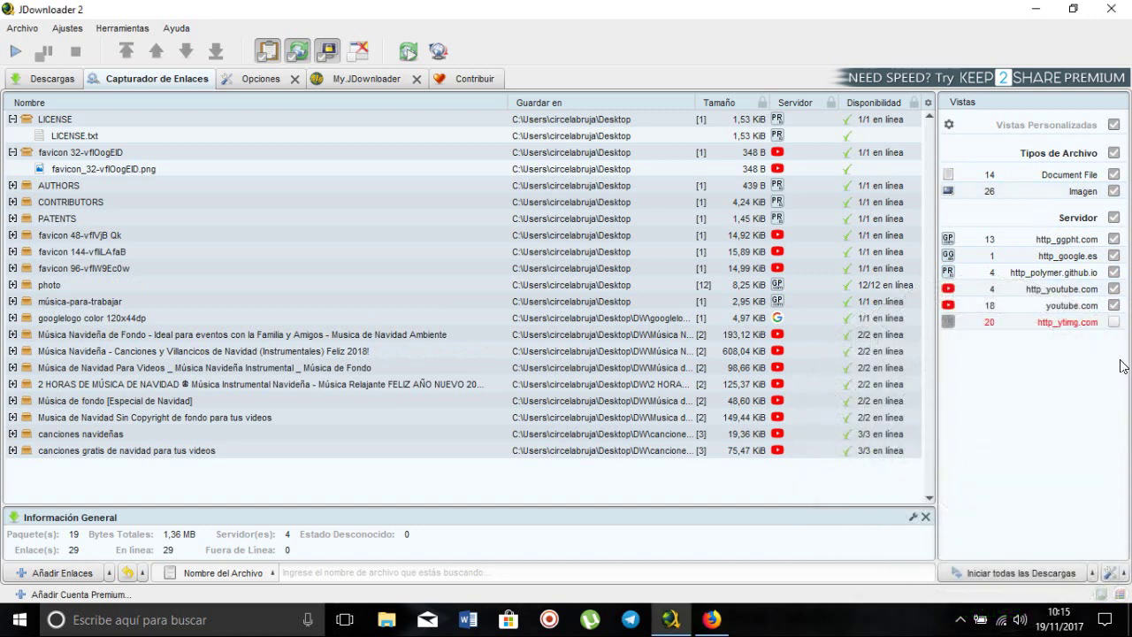
click(1113, 324)
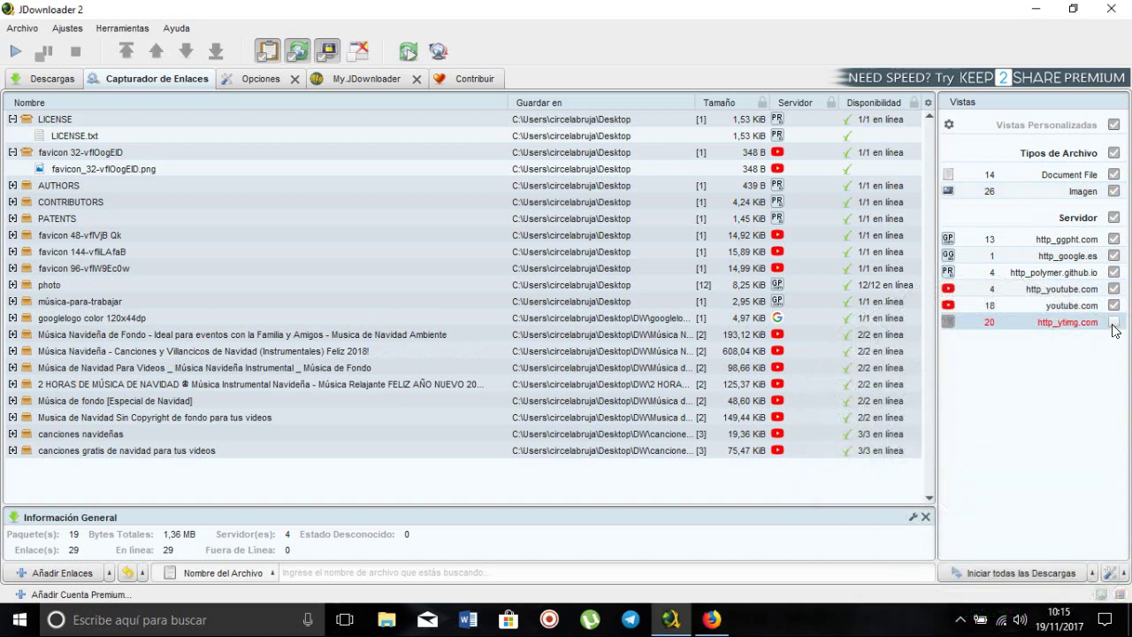
Clear all links from the link grabber with the Eliminar Enlaces cleanup and confirm the removal.
right_click(273, 289)
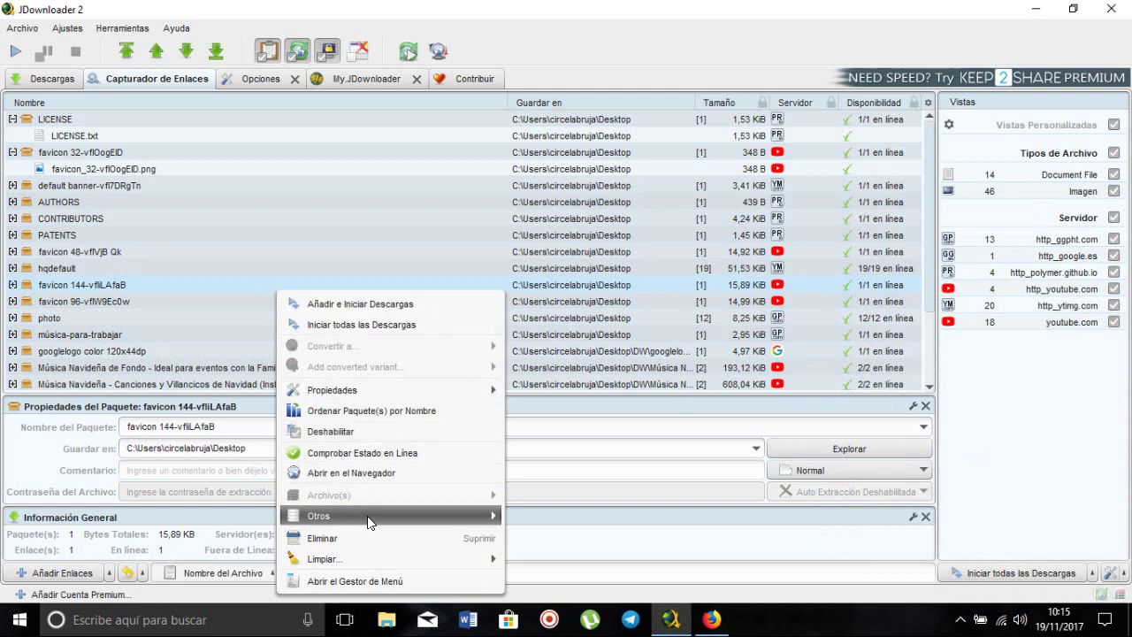
mouse_move(338, 564)
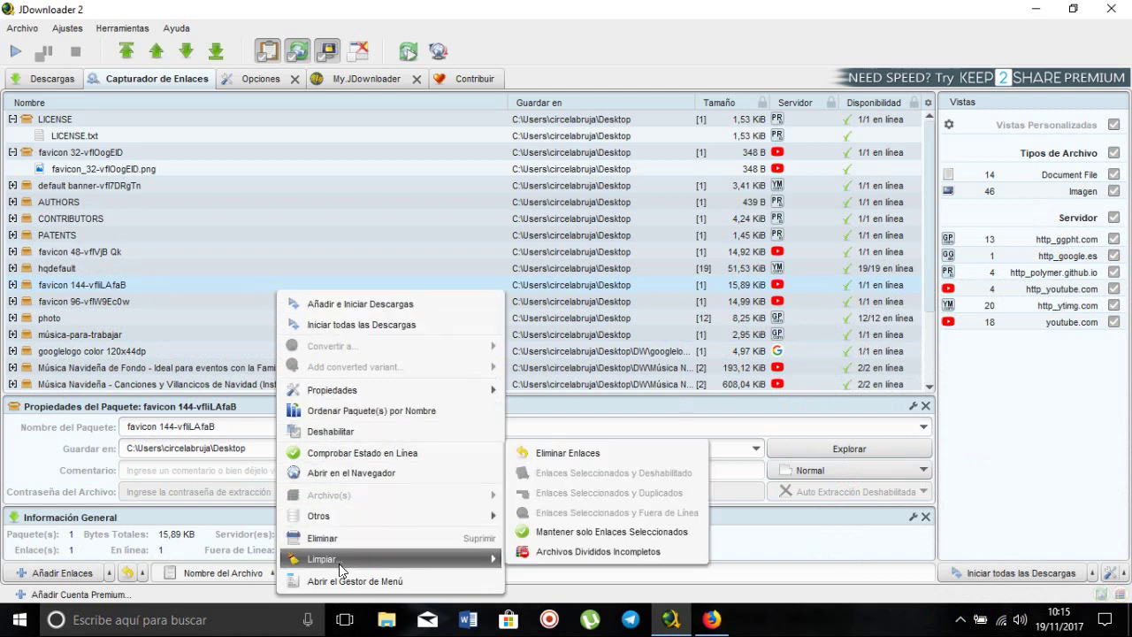
click(564, 450)
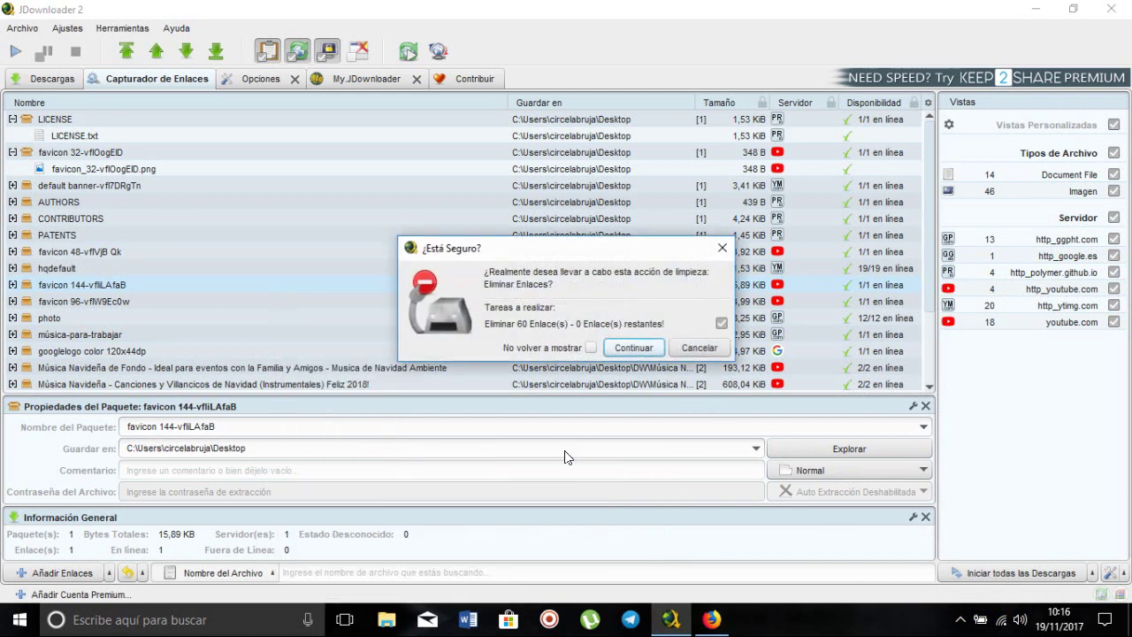
click(633, 349)
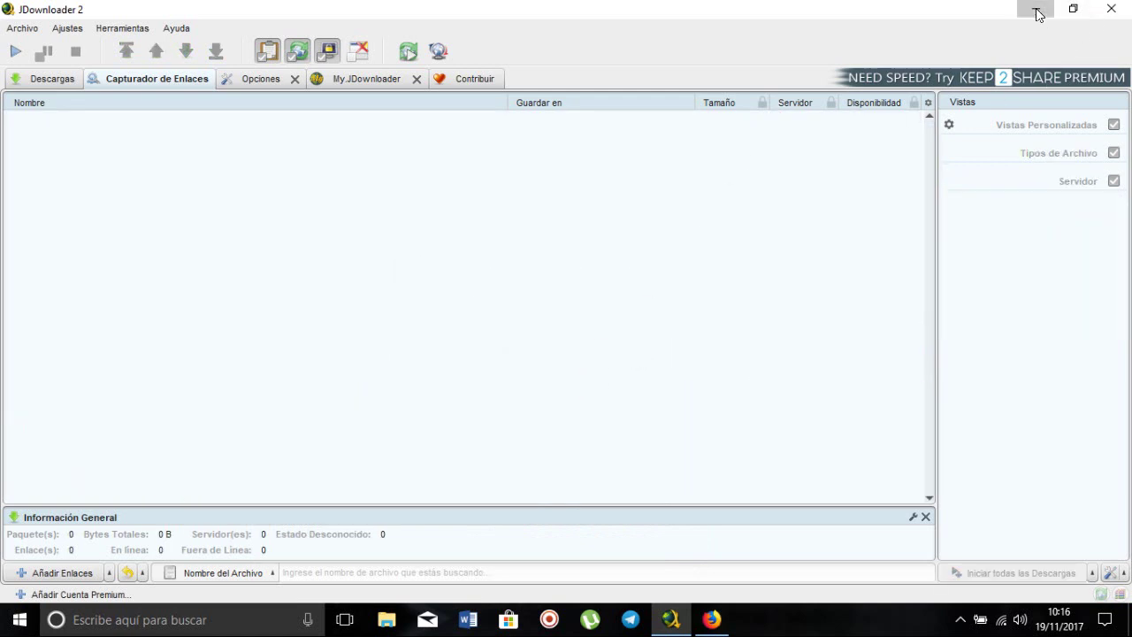
Minimise JDownloader 2, switch to Firefox and select the Google results for "musicaa para videos navideños" down to the page footer.
click(1037, 12)
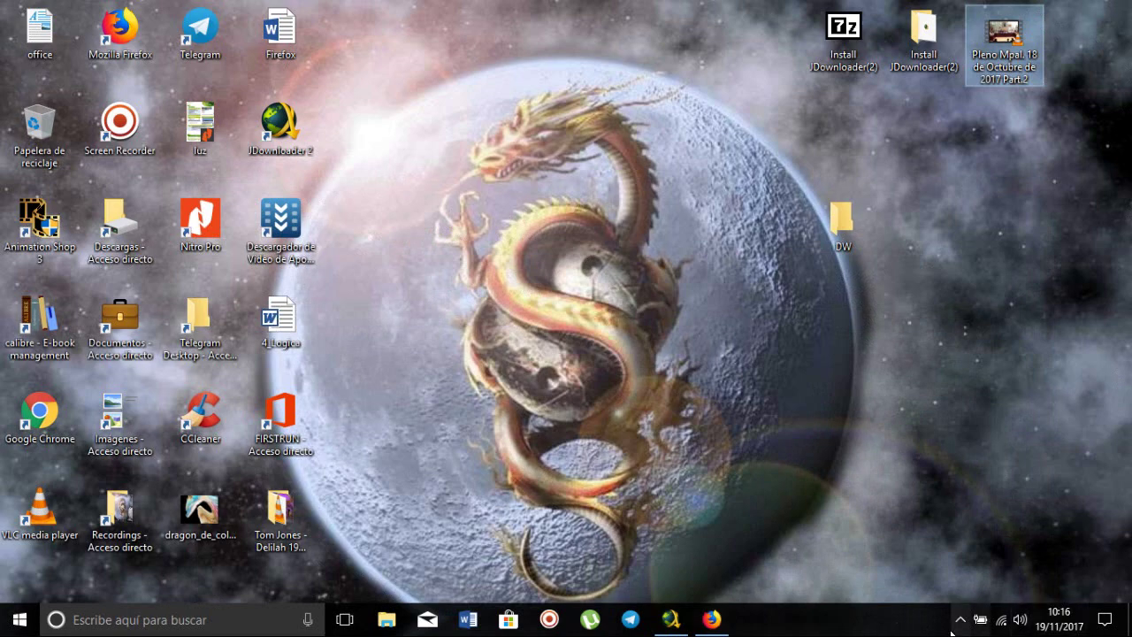
click(712, 548)
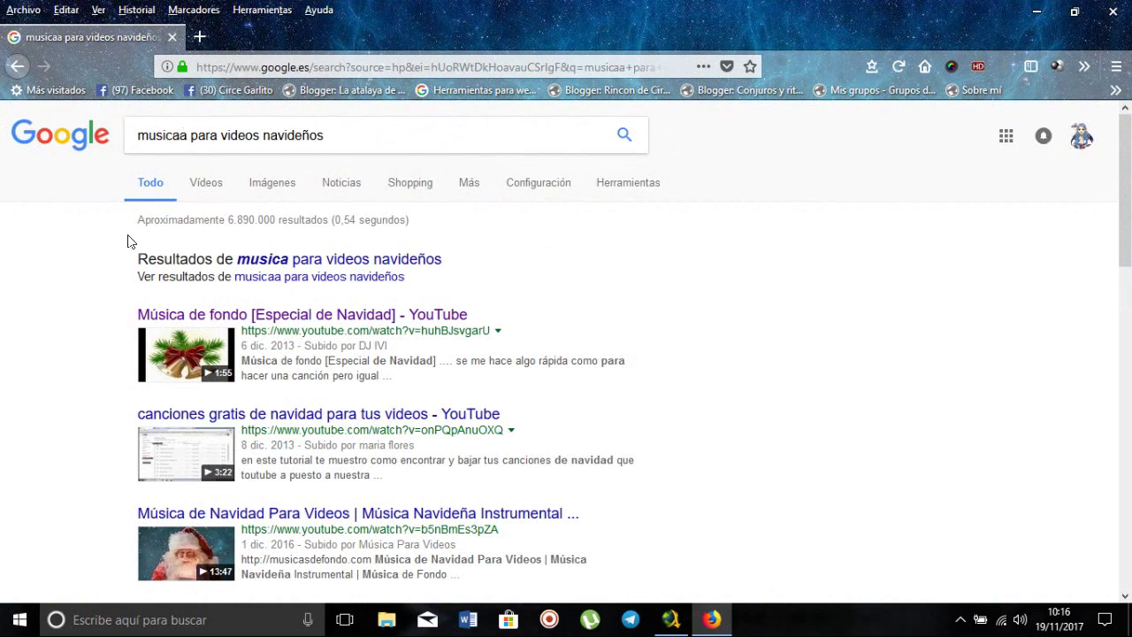
drag(492, 228, 578, 395)
click(598, 598)
drag(124, 237, 227, 610)
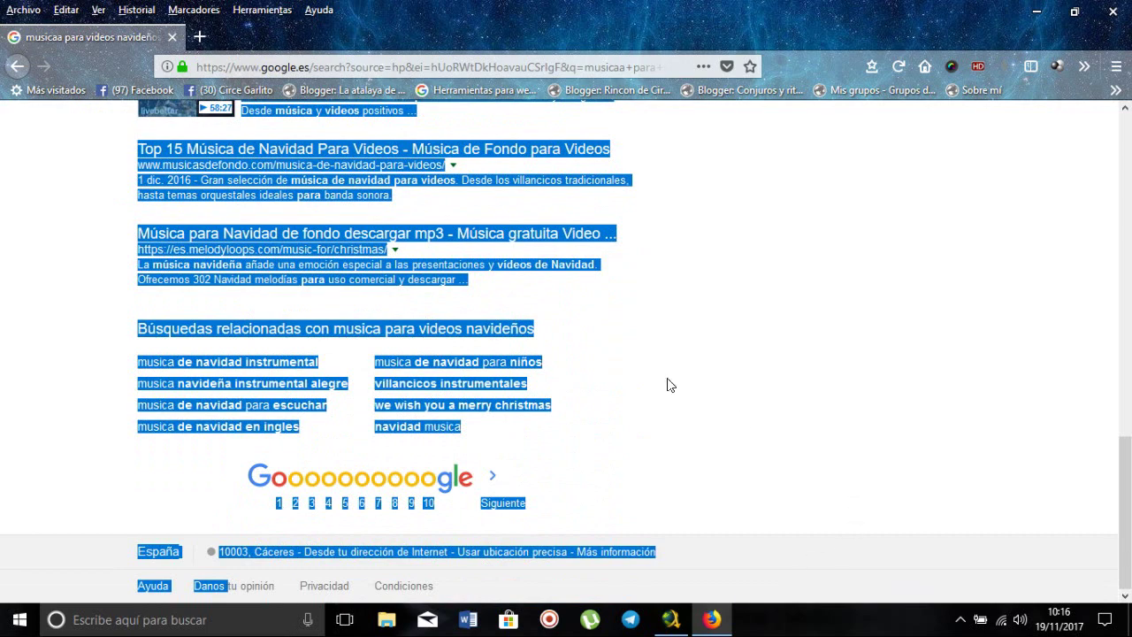
scroll(672, 349, up, 10)
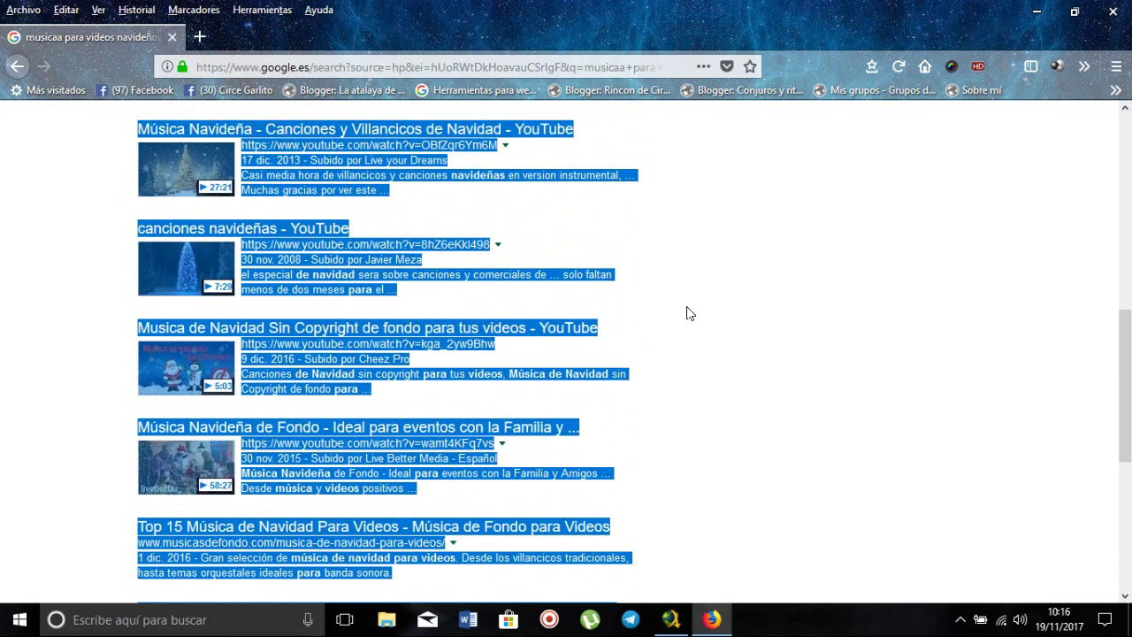
scroll(689, 312, up, 2)
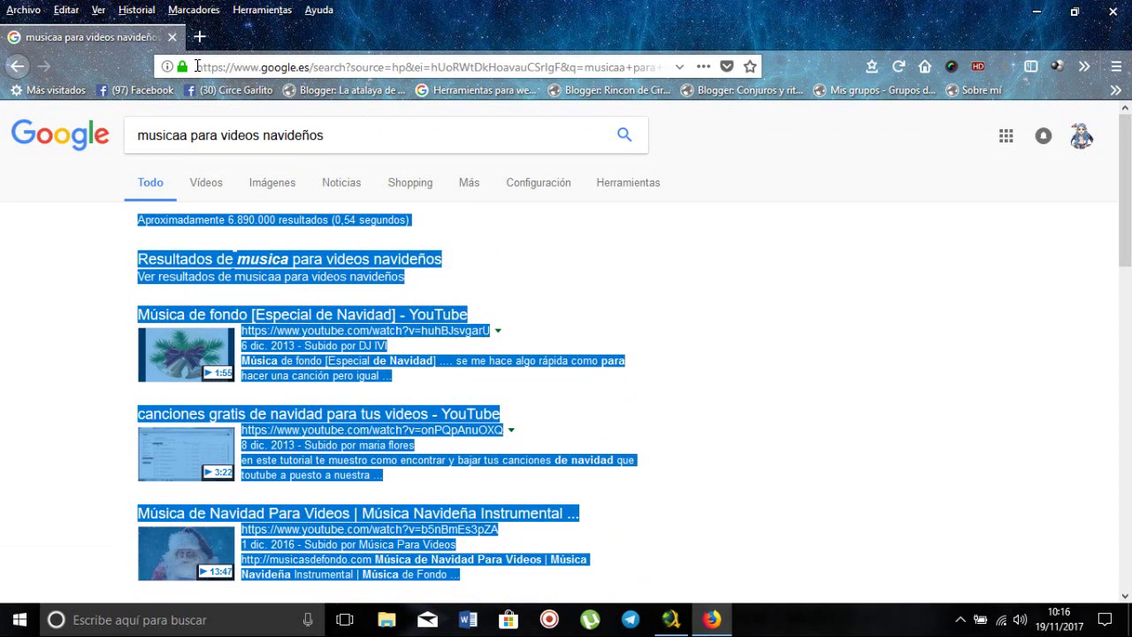
Copy the search page's full address, check the link grabber in JDownloader 2 and return to Firefox.
drag(198, 65, 783, 63)
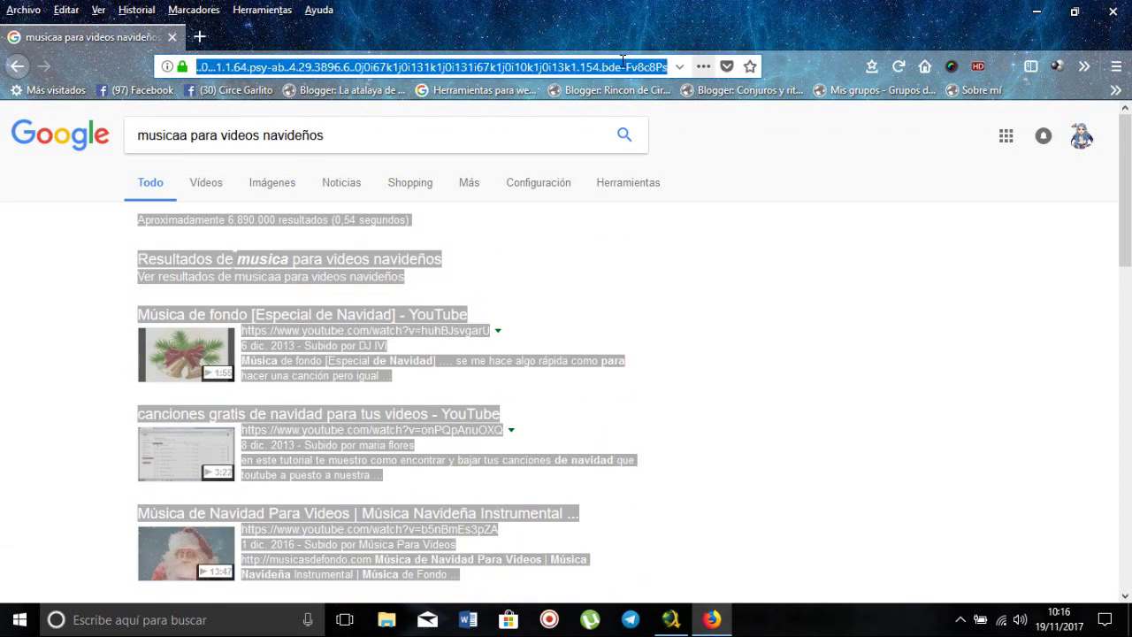
right_click(547, 67)
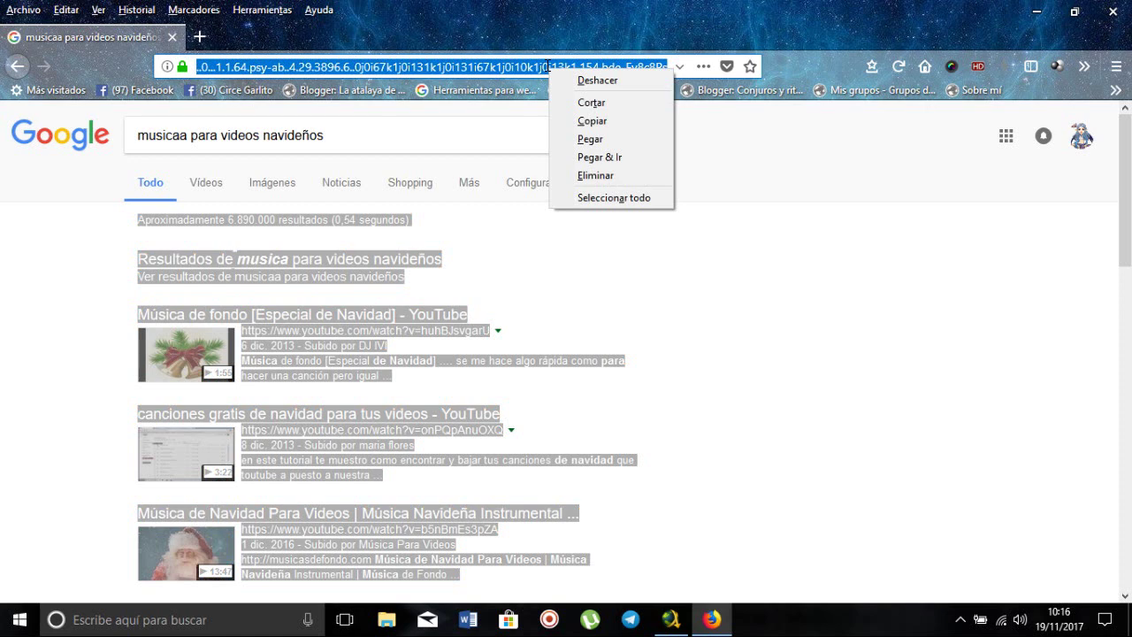
click(607, 120)
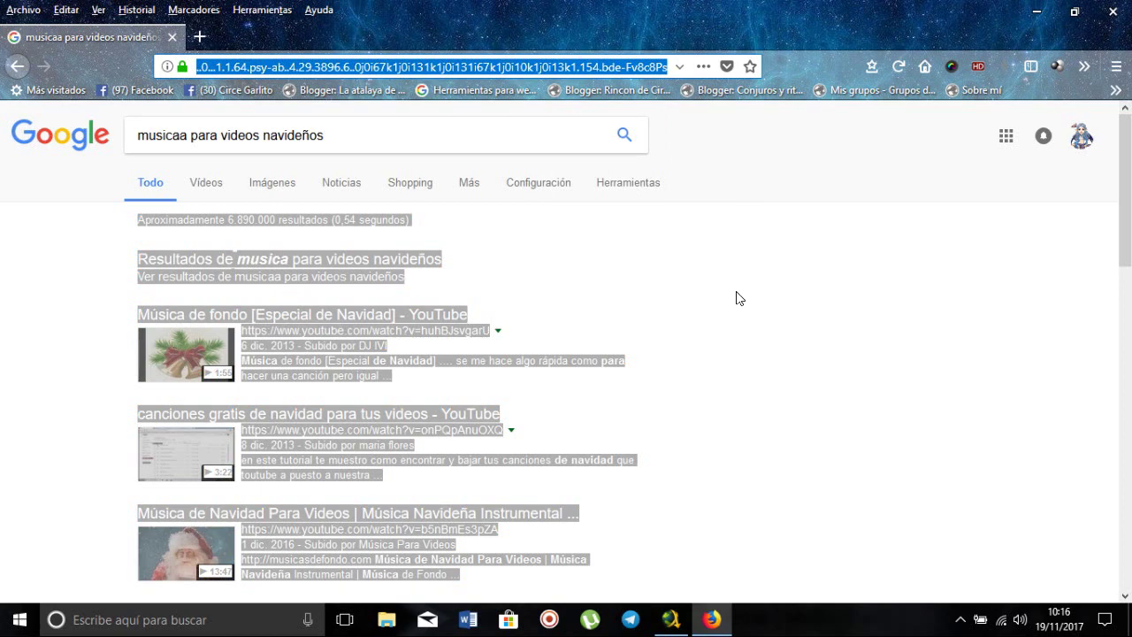
click(670, 618)
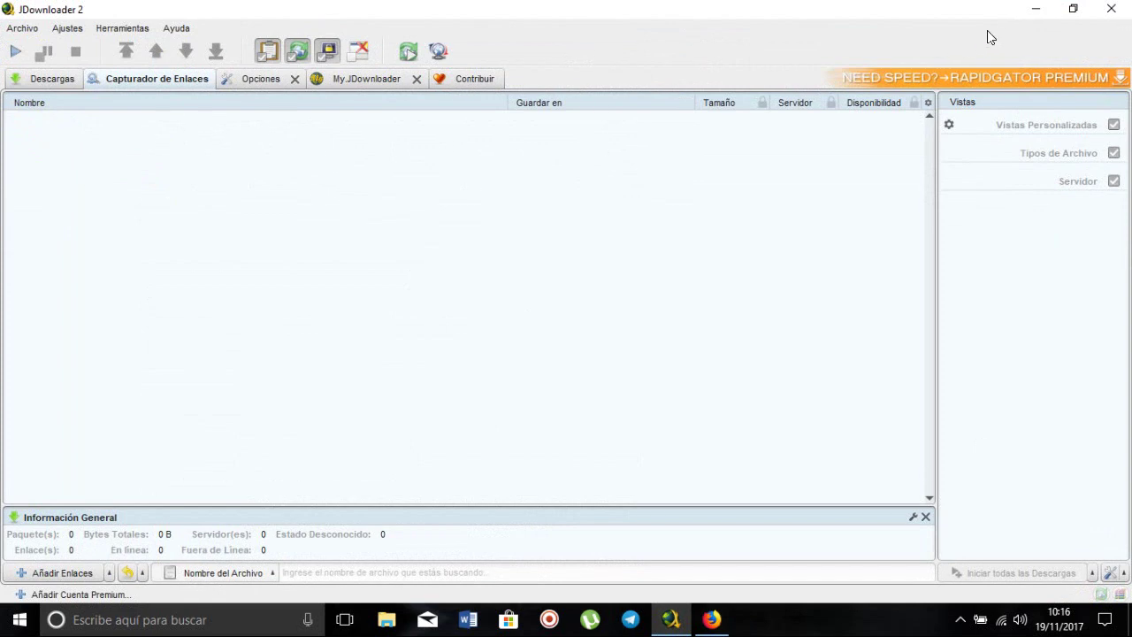
click(1035, 9)
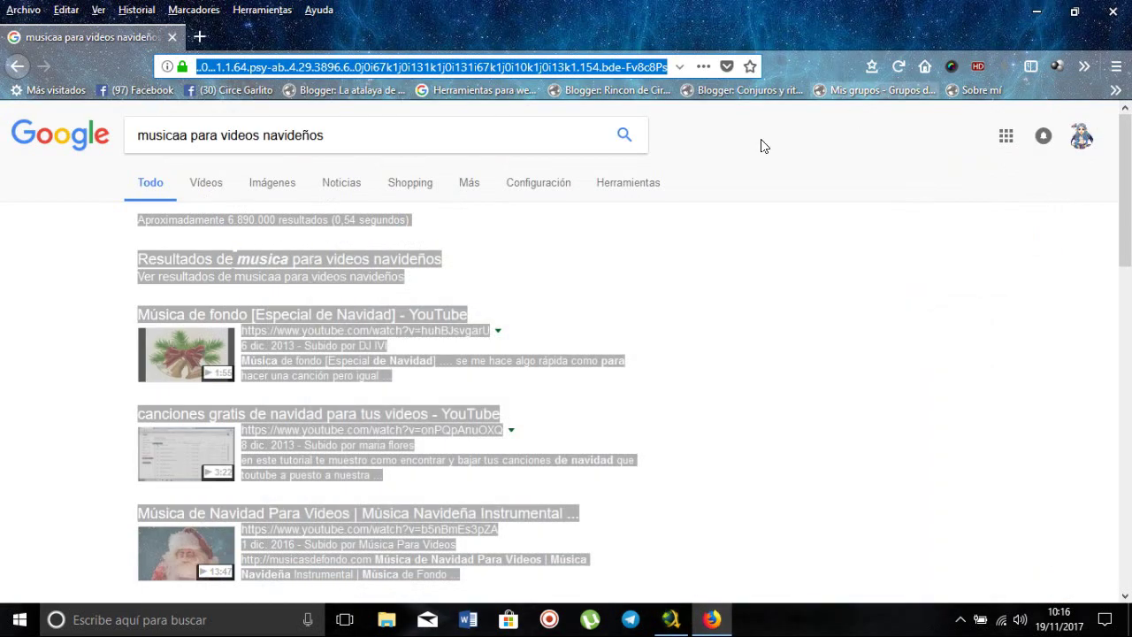
Clear the results selection and copy the complete address of the Google search page again.
click(563, 246)
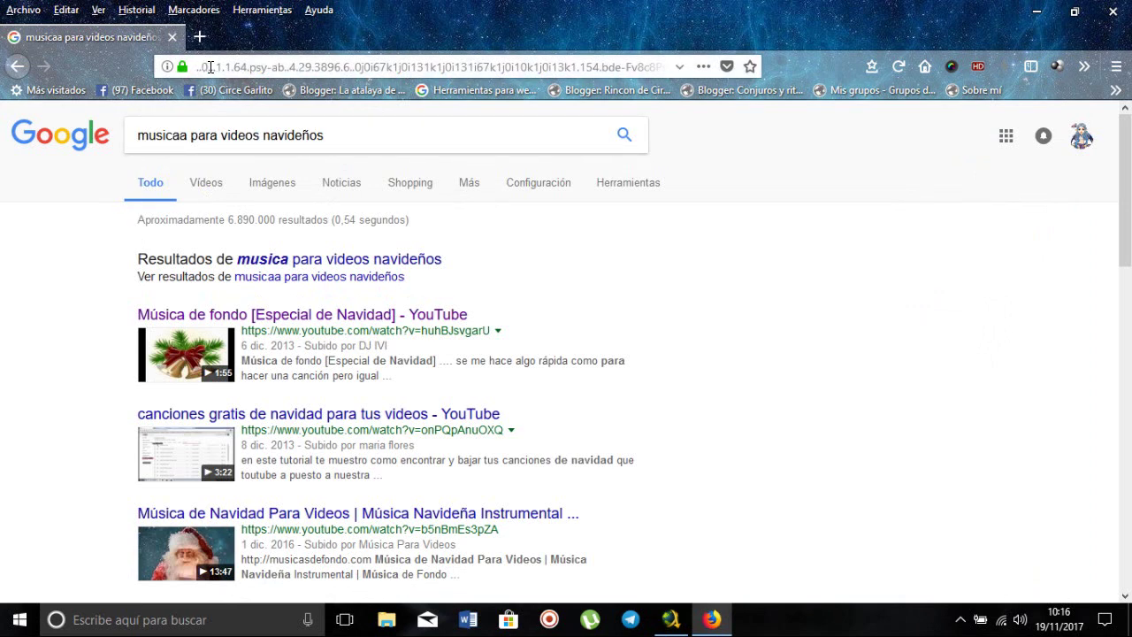
drag(209, 67, 779, 75)
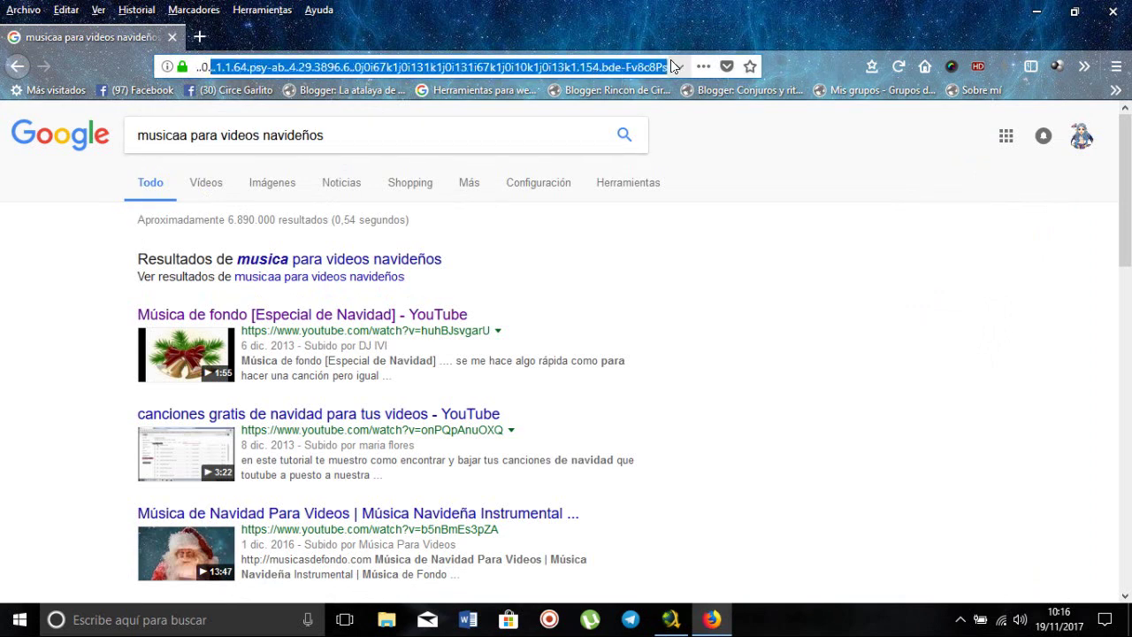
triple_click(635, 67)
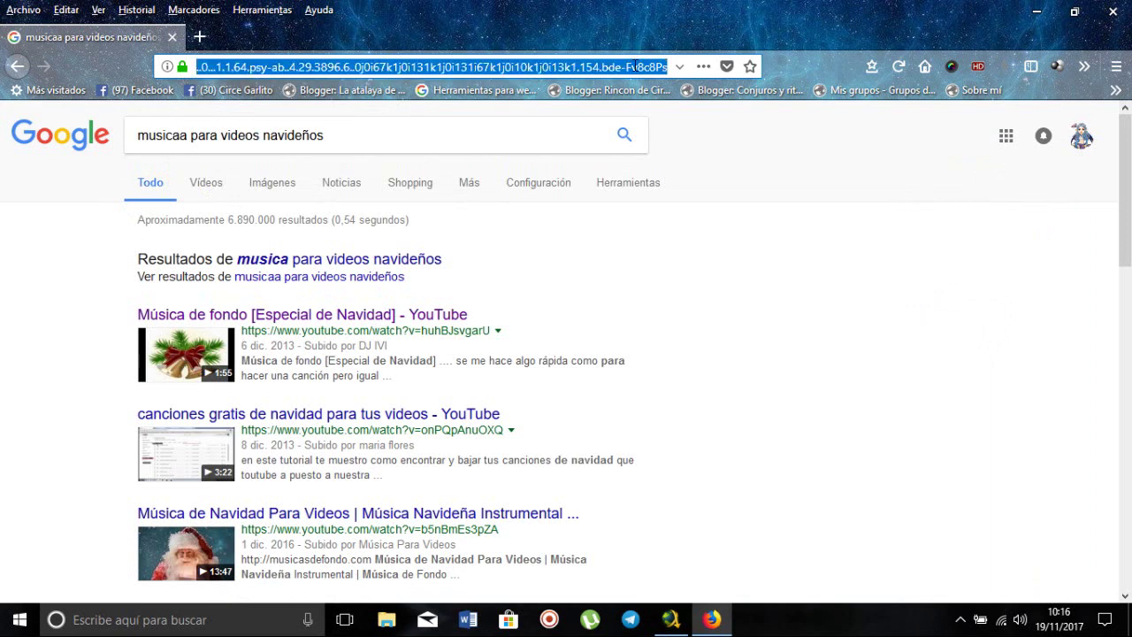
right_click(412, 64)
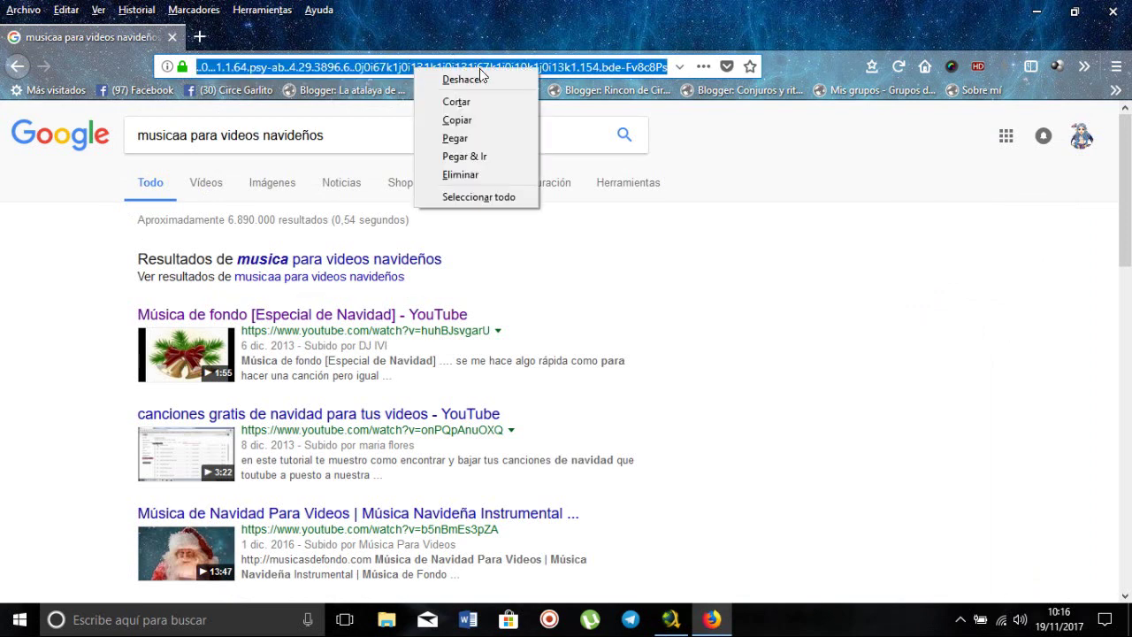
click(463, 121)
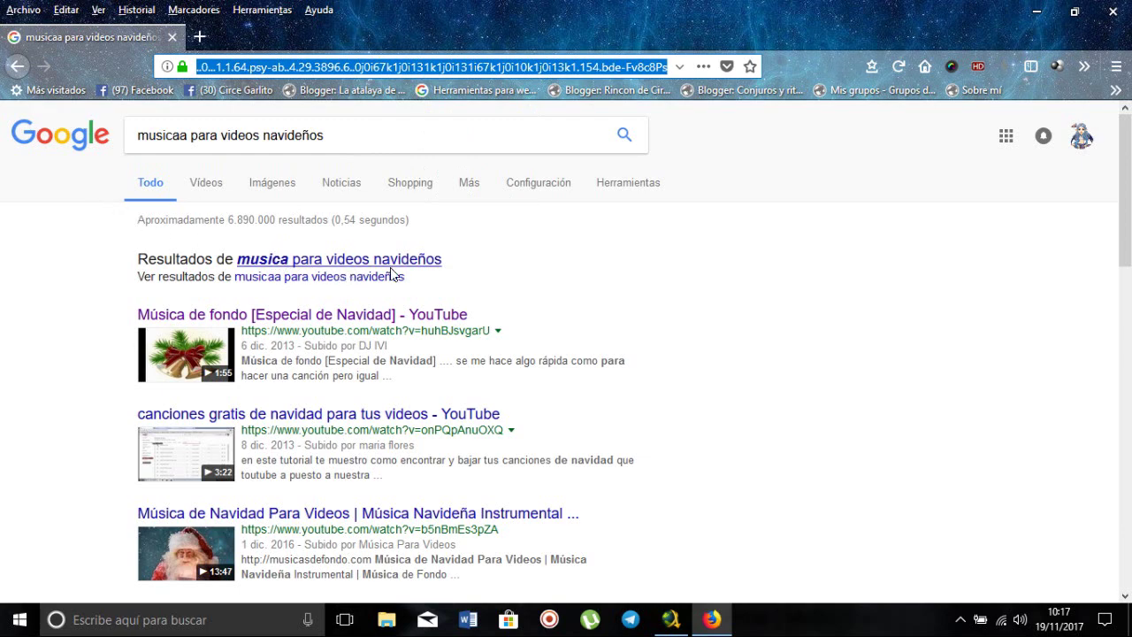
Copy the whole block of Google search results down to the footer and display JDownloader 2's link grabber.
drag(462, 227, 531, 610)
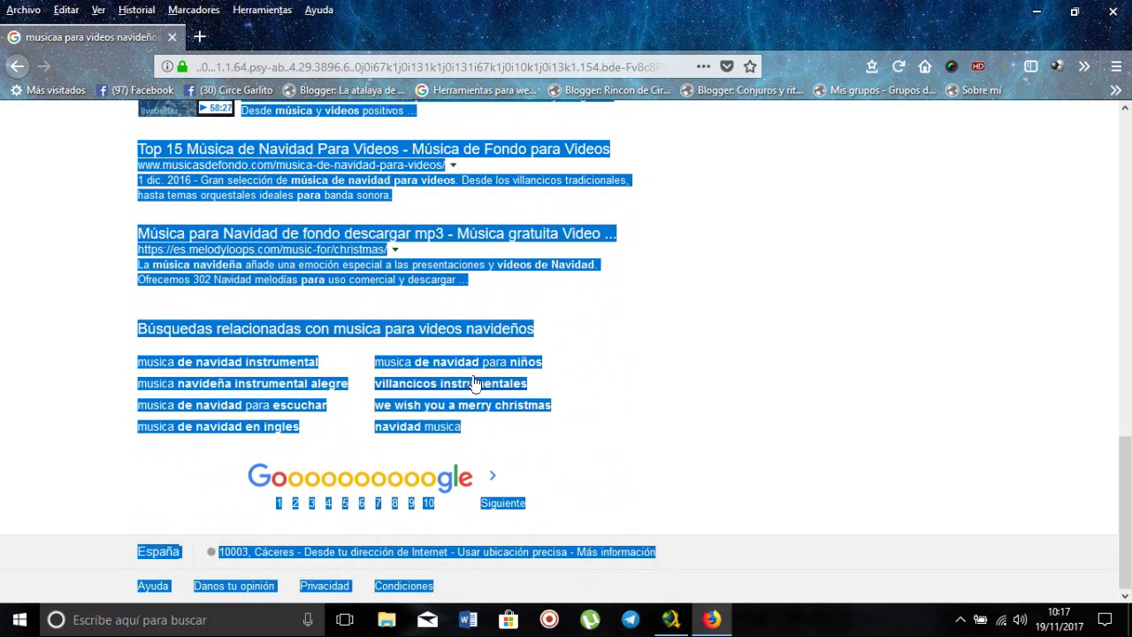
right_click(365, 163)
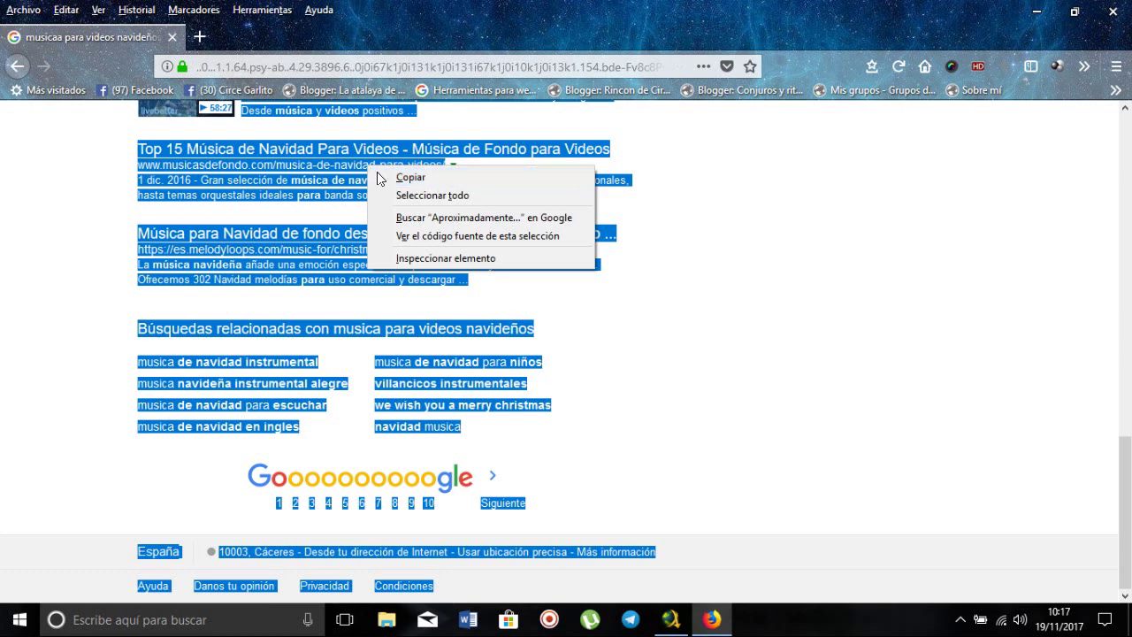
click(410, 177)
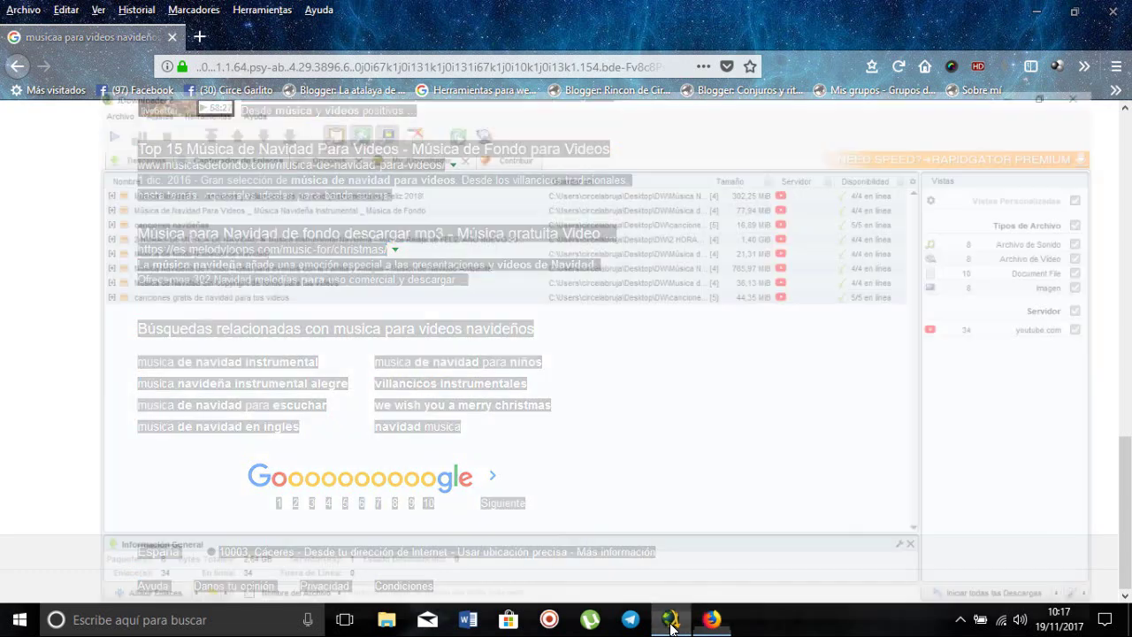
click(670, 619)
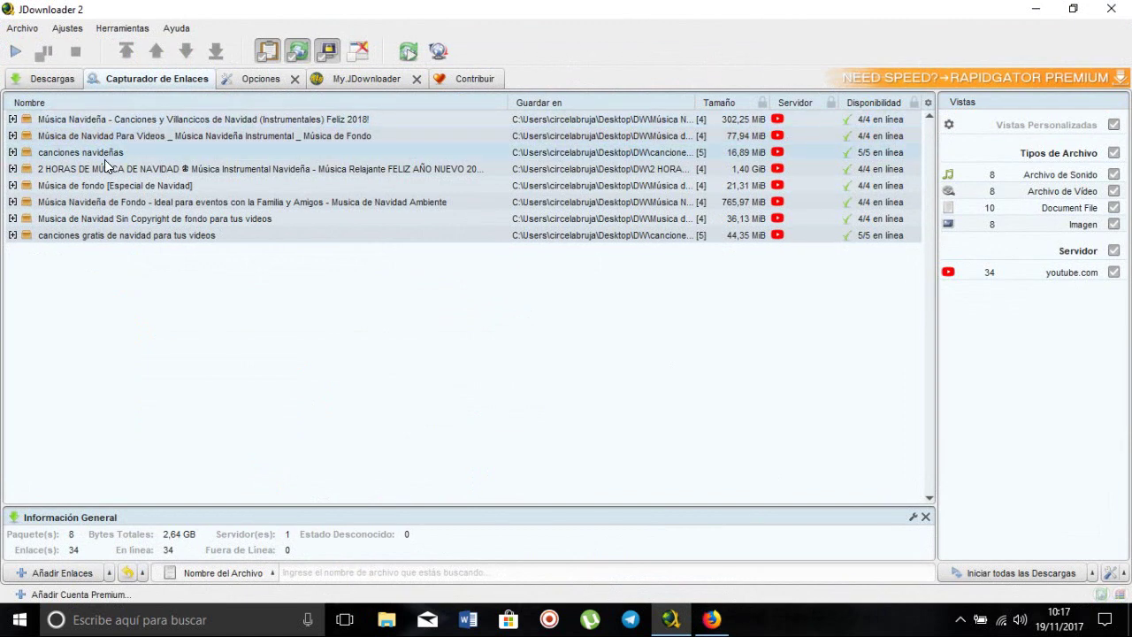
Remove the M4A 192 kbit/s audio link from the "Música Navideña - Canciones y Villancicos de Navidad (Instrumentales) Feliz 2018!" package.
click(13, 119)
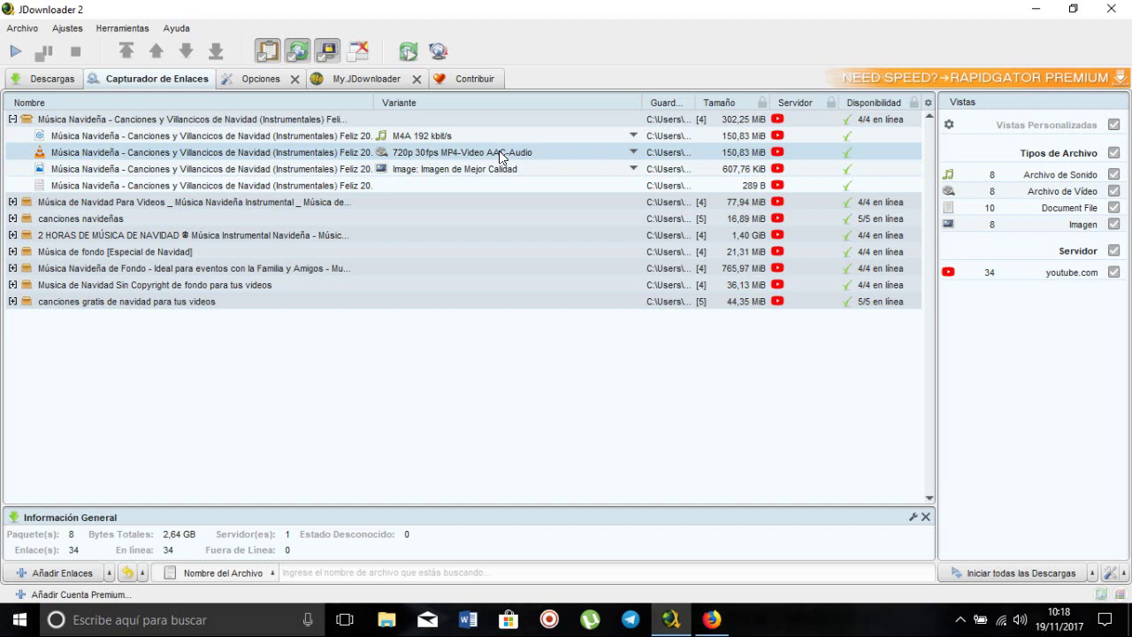
click(409, 137)
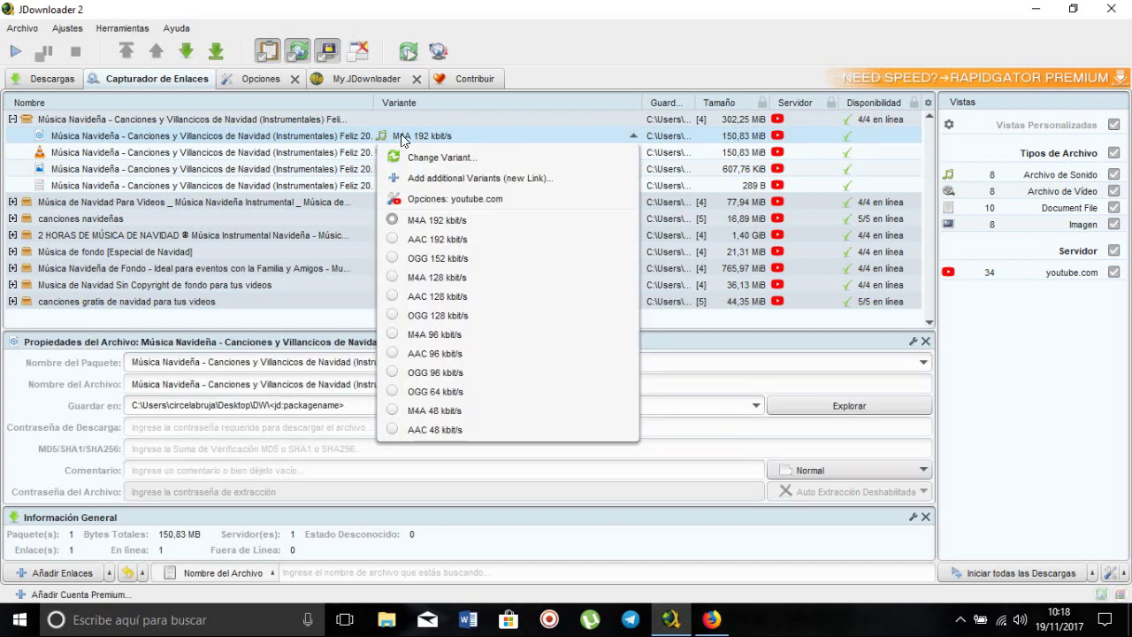
click(399, 135)
right_click(394, 134)
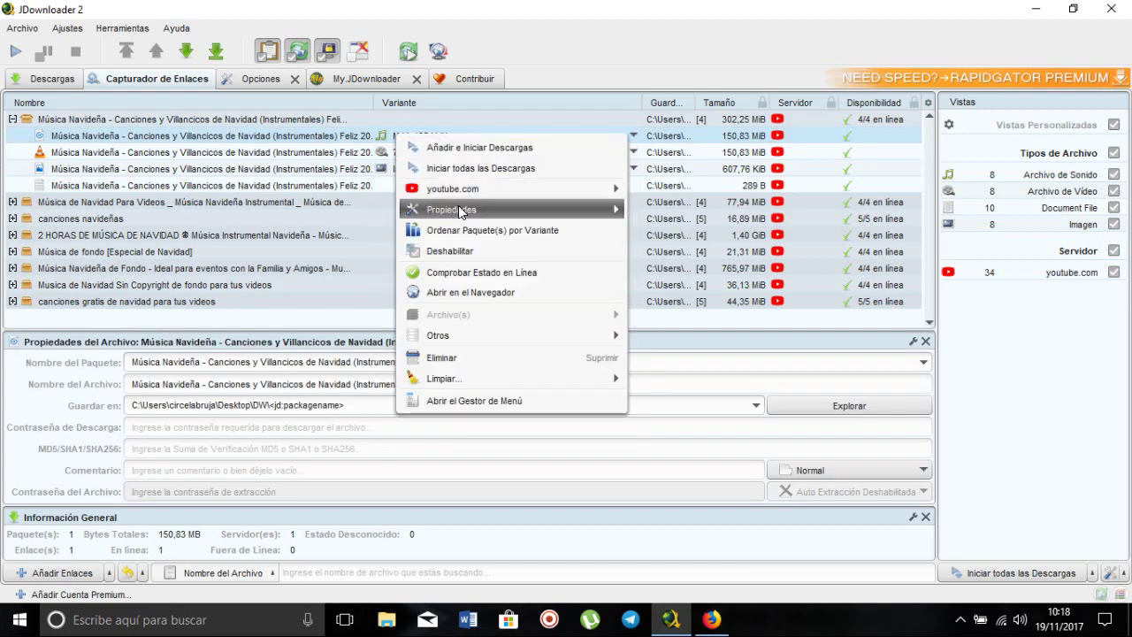
click(452, 357)
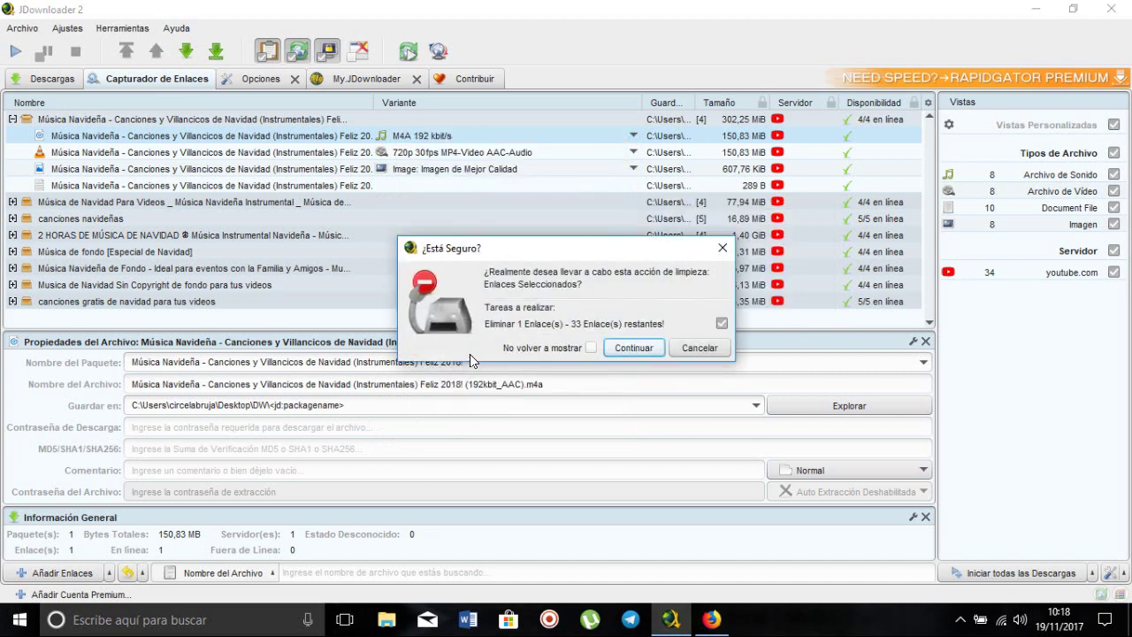
click(633, 347)
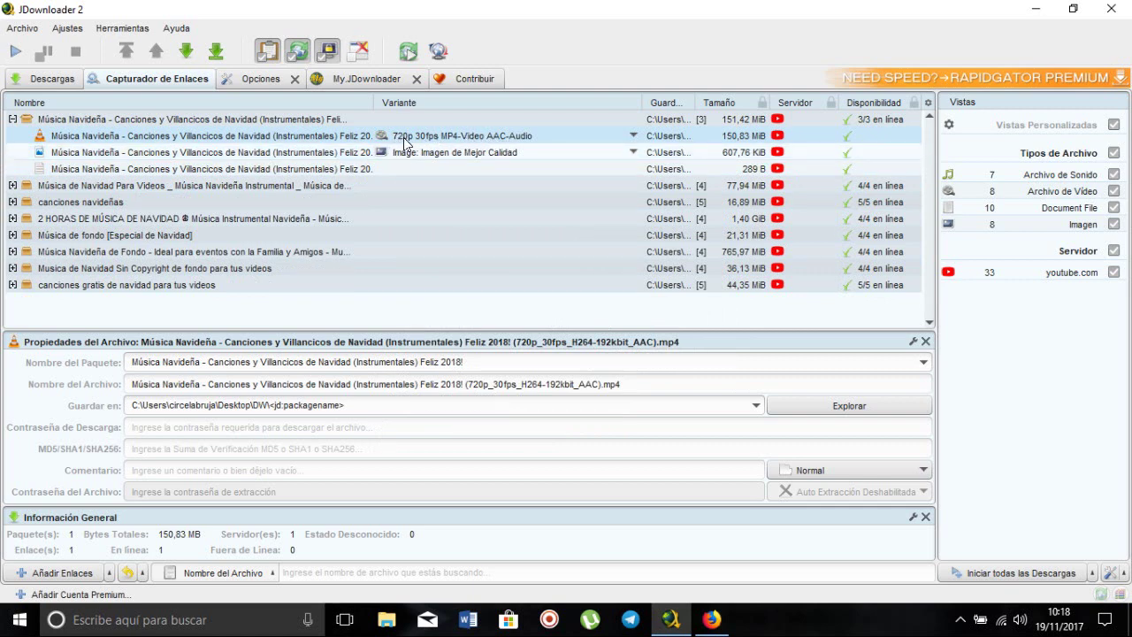
right_click(303, 149)
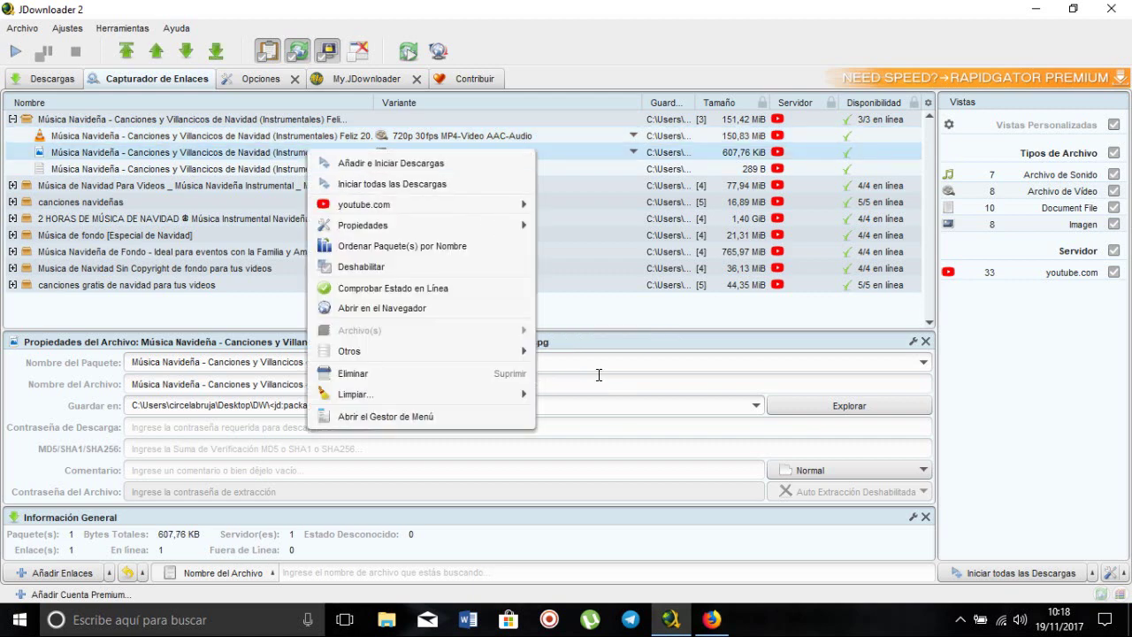
click(1027, 377)
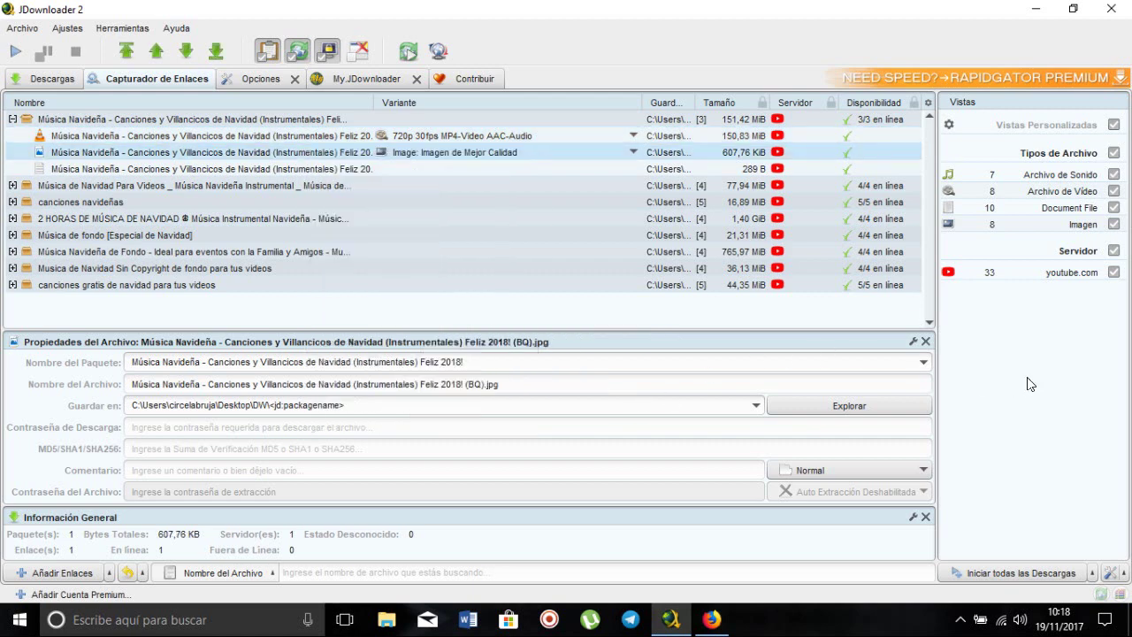
Filter the link grabber to hide video, image and document files, leaving only the audio files listed.
click(1114, 191)
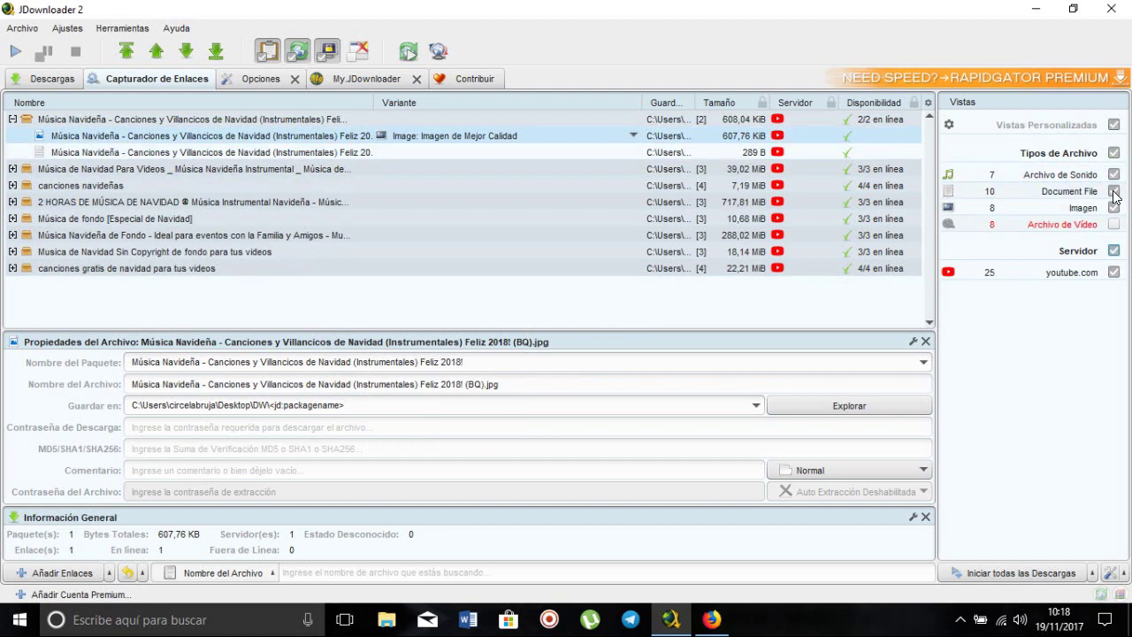
click(1114, 208)
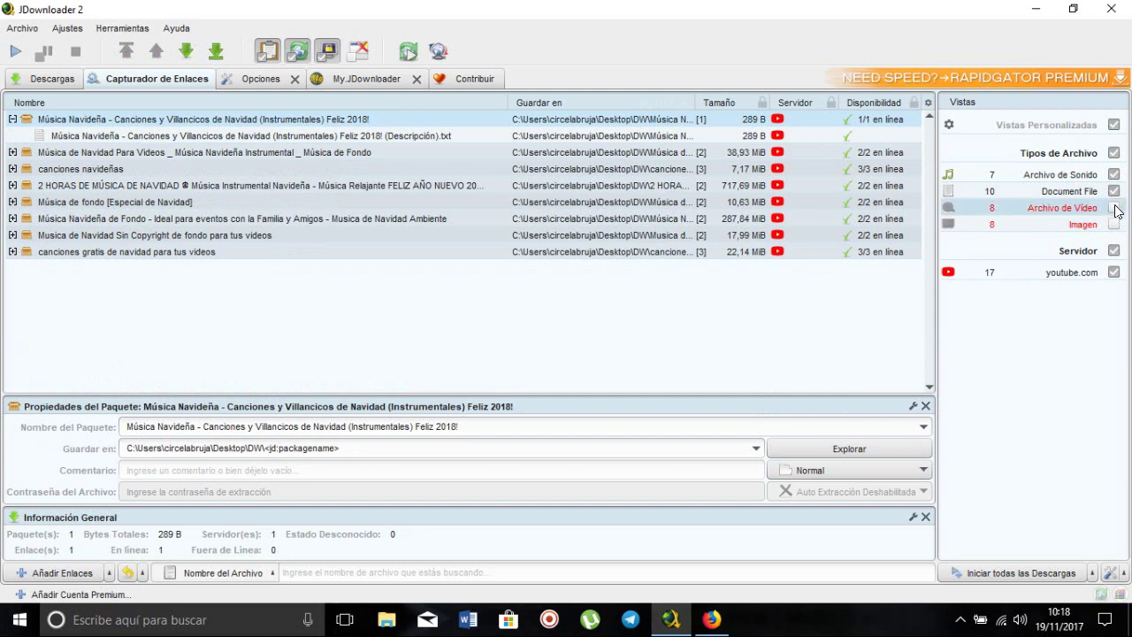
click(1114, 191)
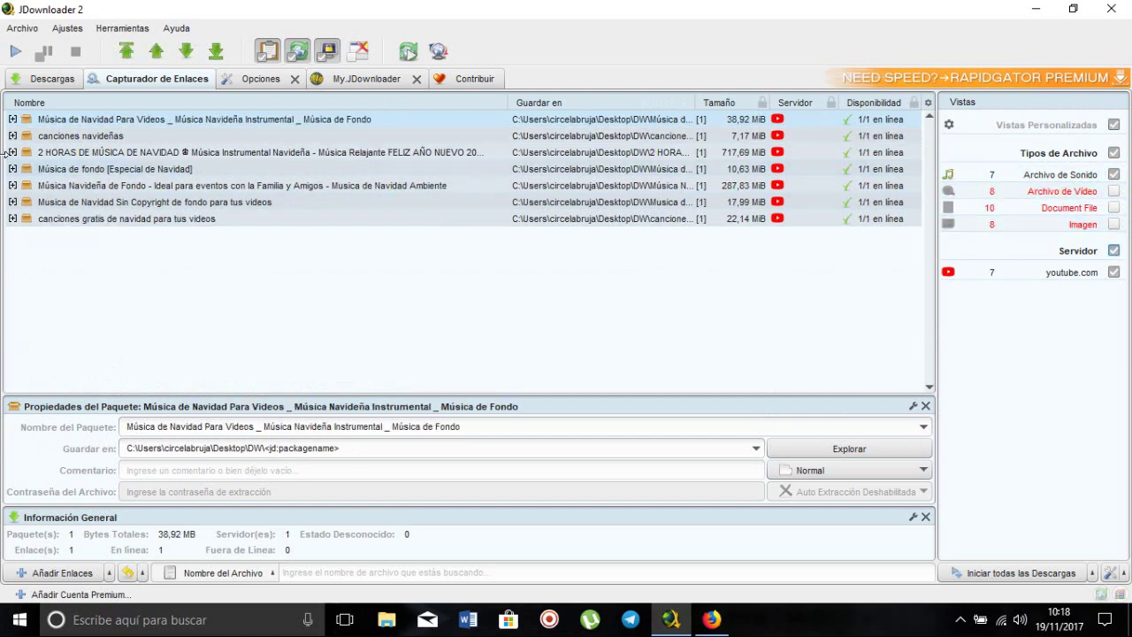
Expand the first four Christmas music packages to show their audio links and start all downloads.
click(13, 118)
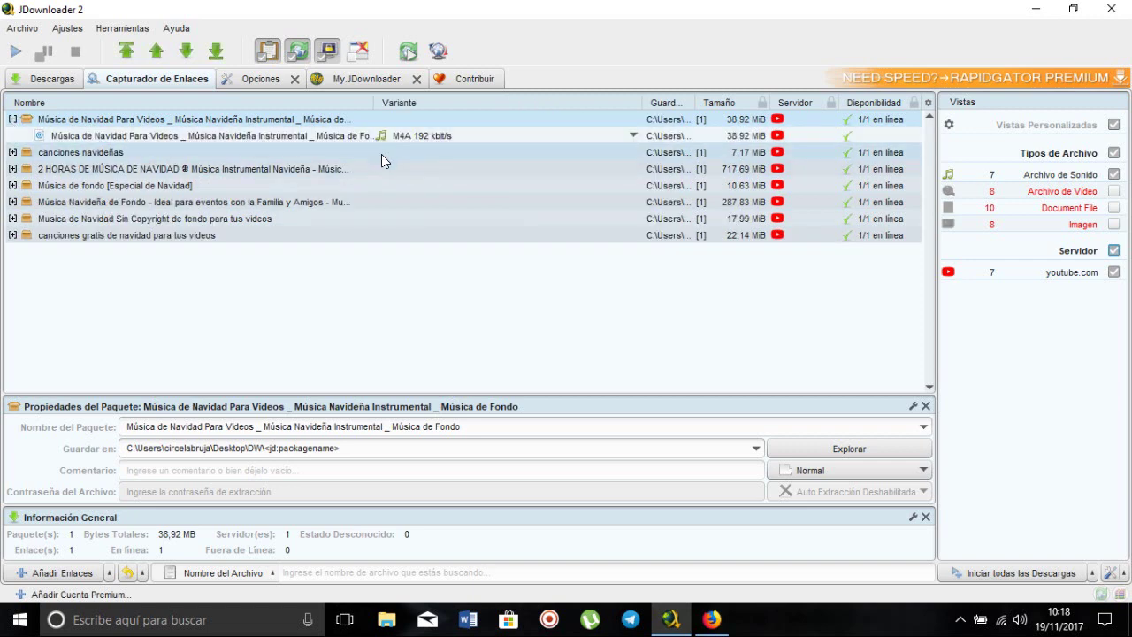
click(12, 152)
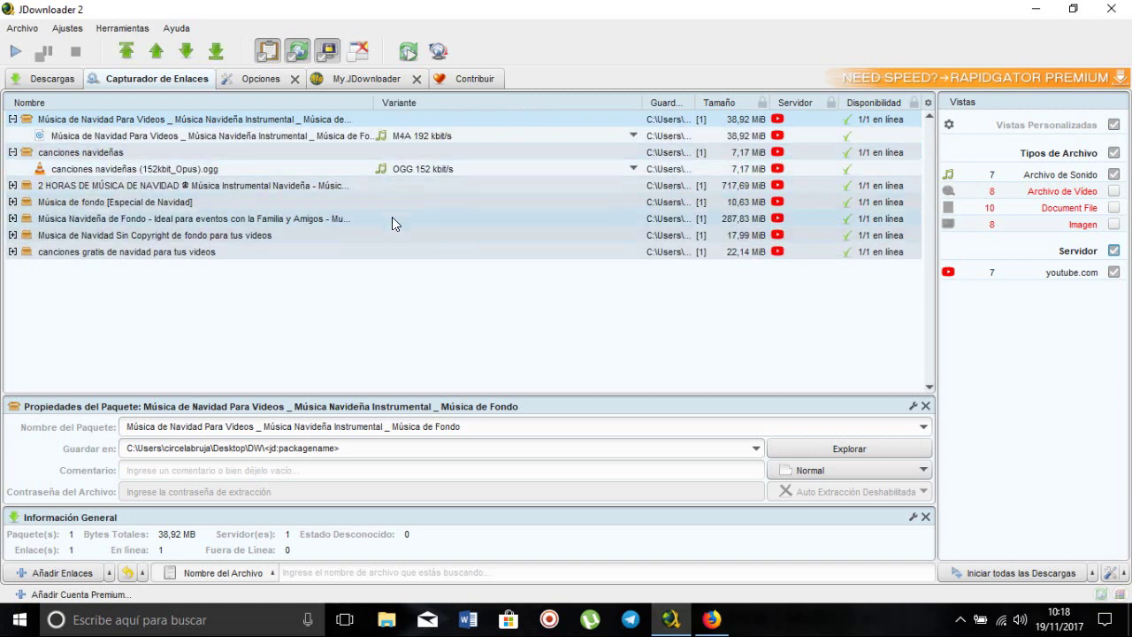
click(29, 187)
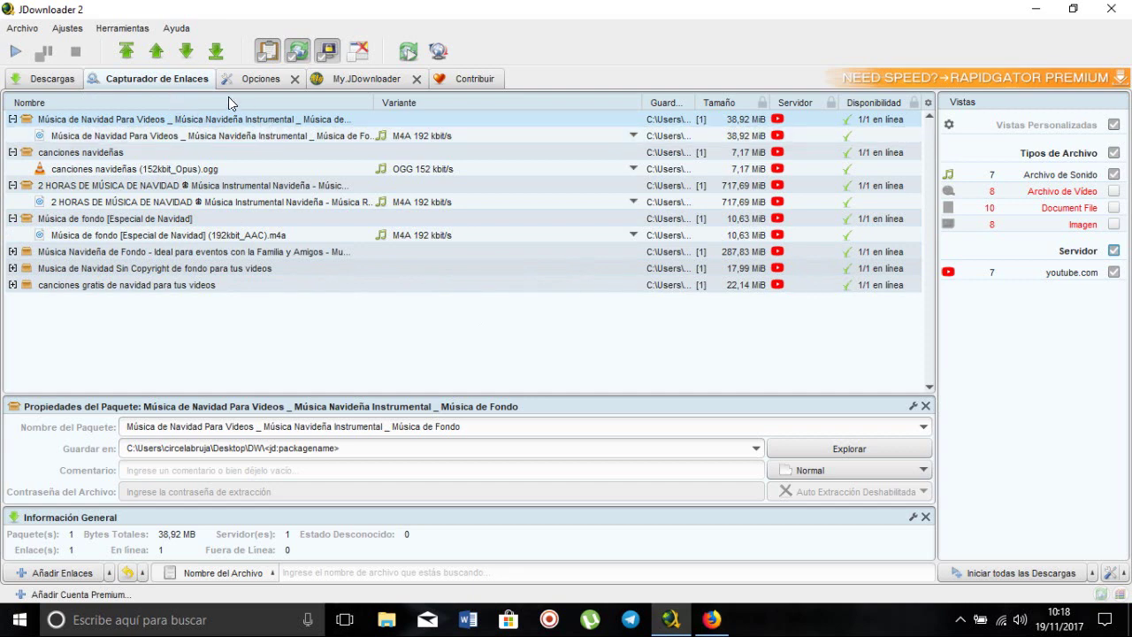
right_click(266, 126)
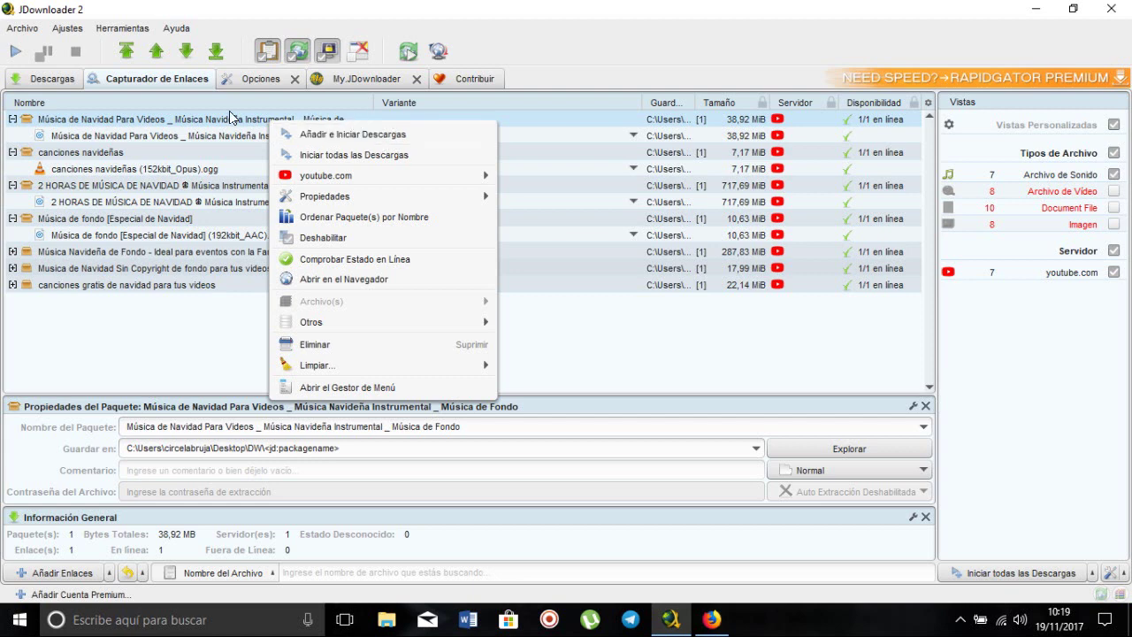
click(400, 156)
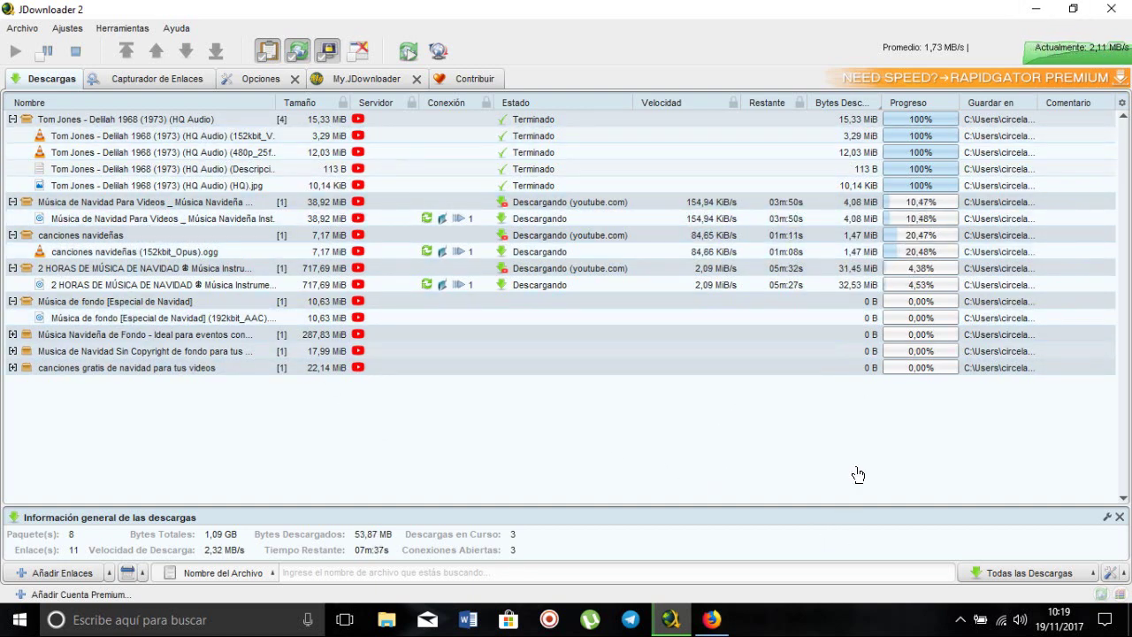
Return to Firefox, clear the text selection and search Google for "elvis presley baladas de amor" in place of the previous query.
click(1035, 8)
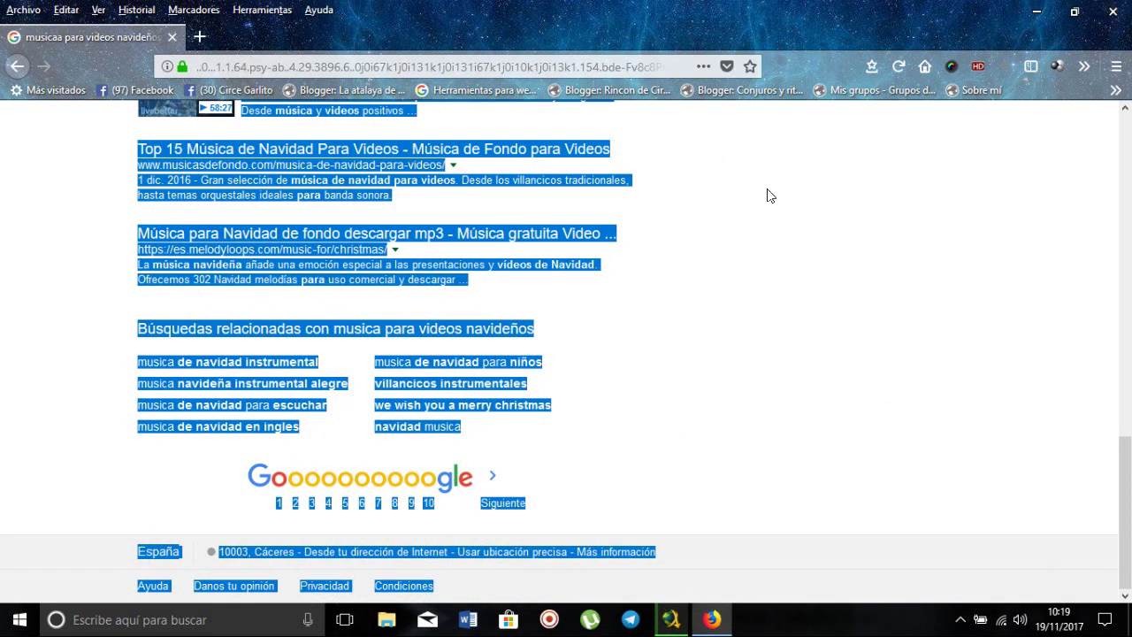
click(672, 211)
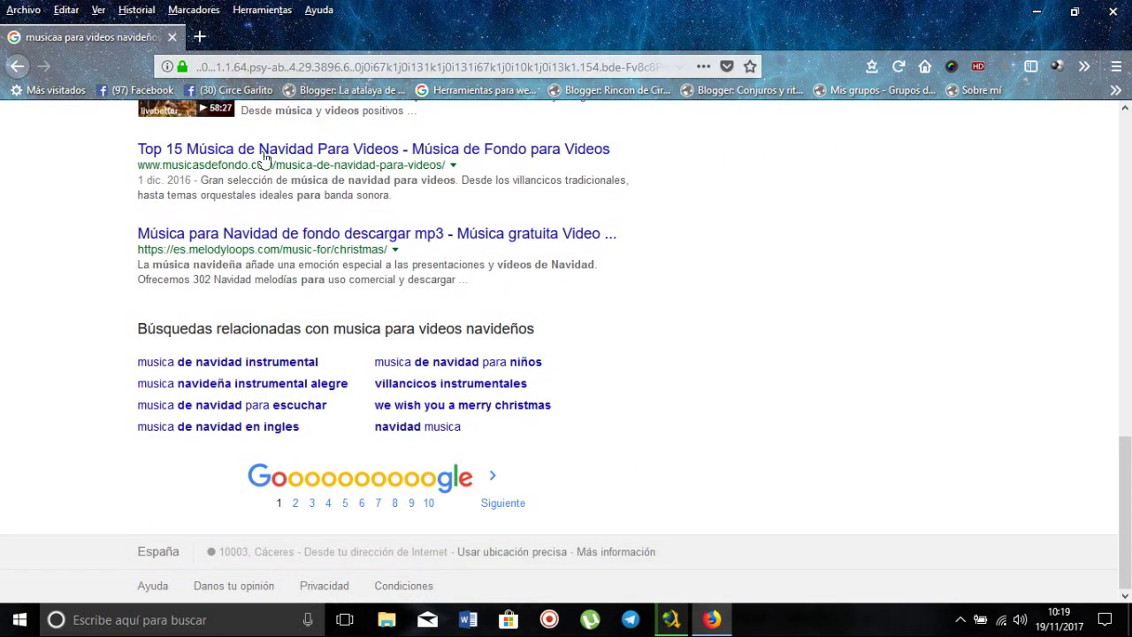
scroll(387, 219, up, 10)
scroll(382, 229, up, 3)
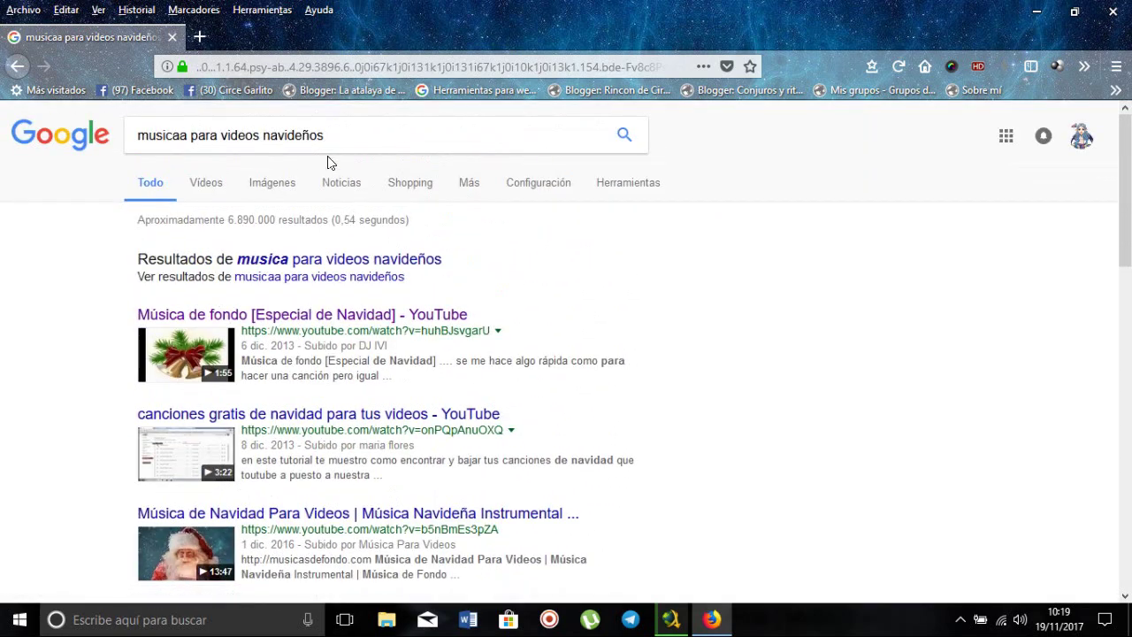
drag(324, 137, 102, 135)
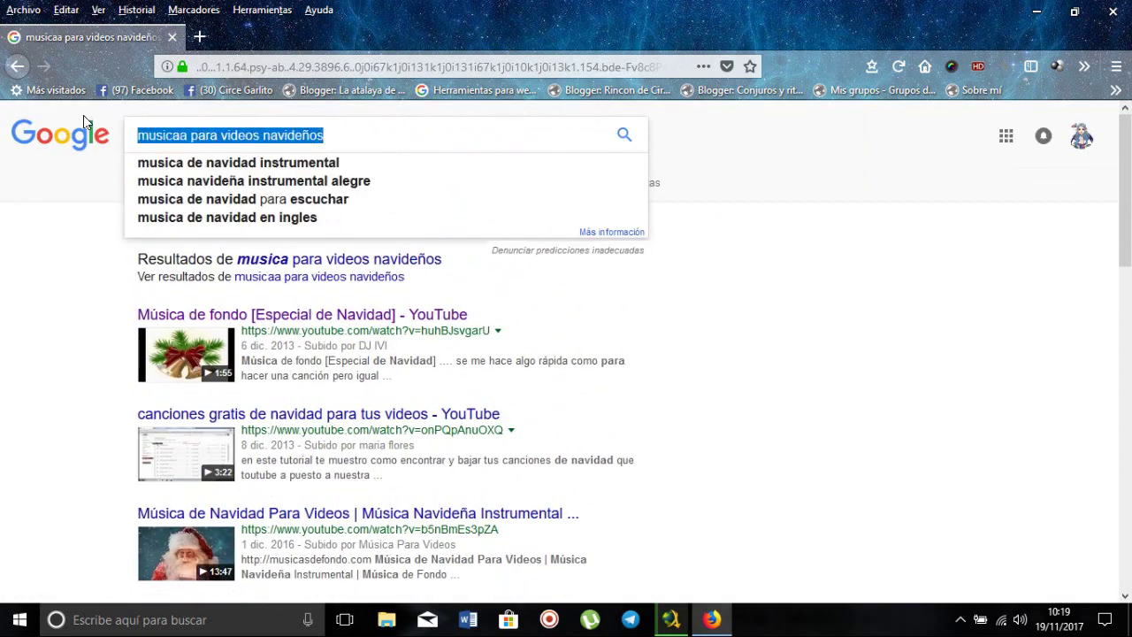
key(BackSpace)
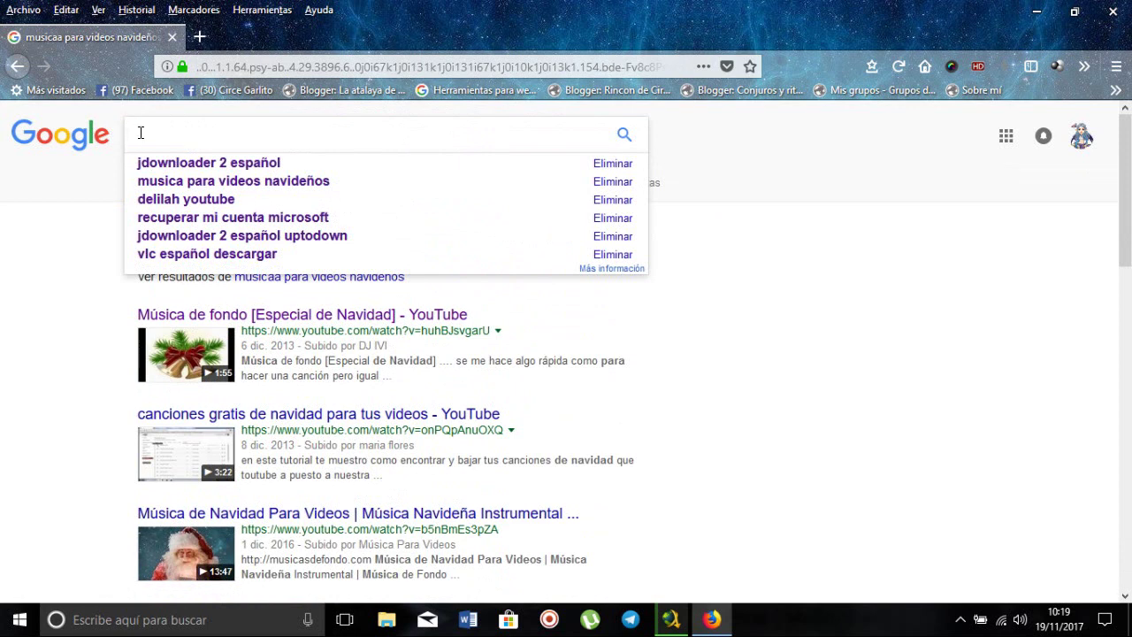
text(e)
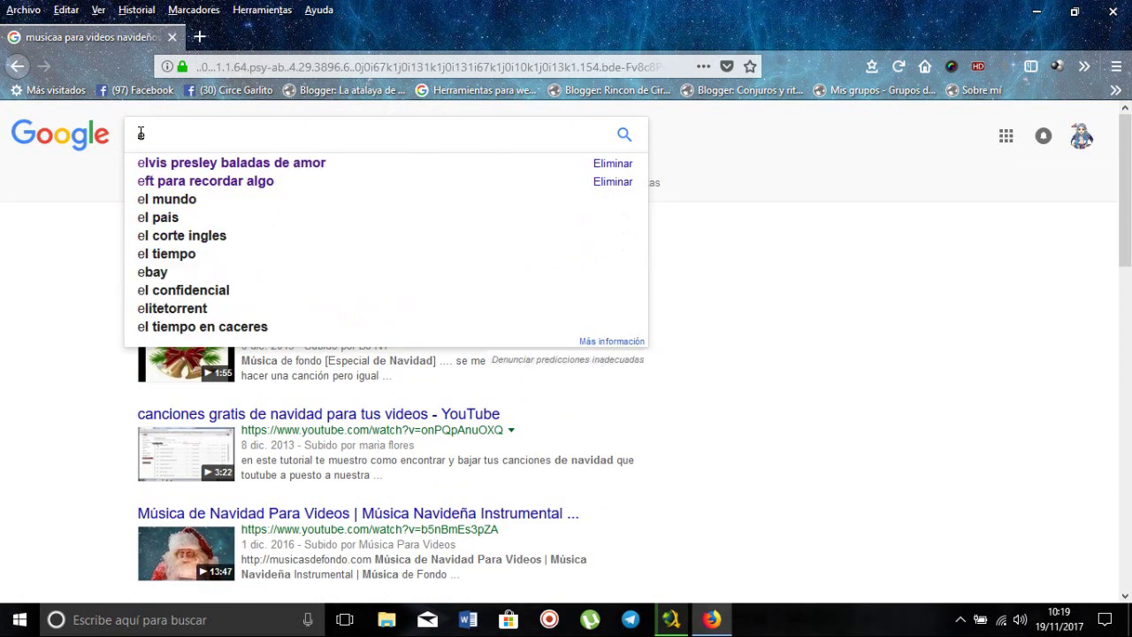
text(lvis)
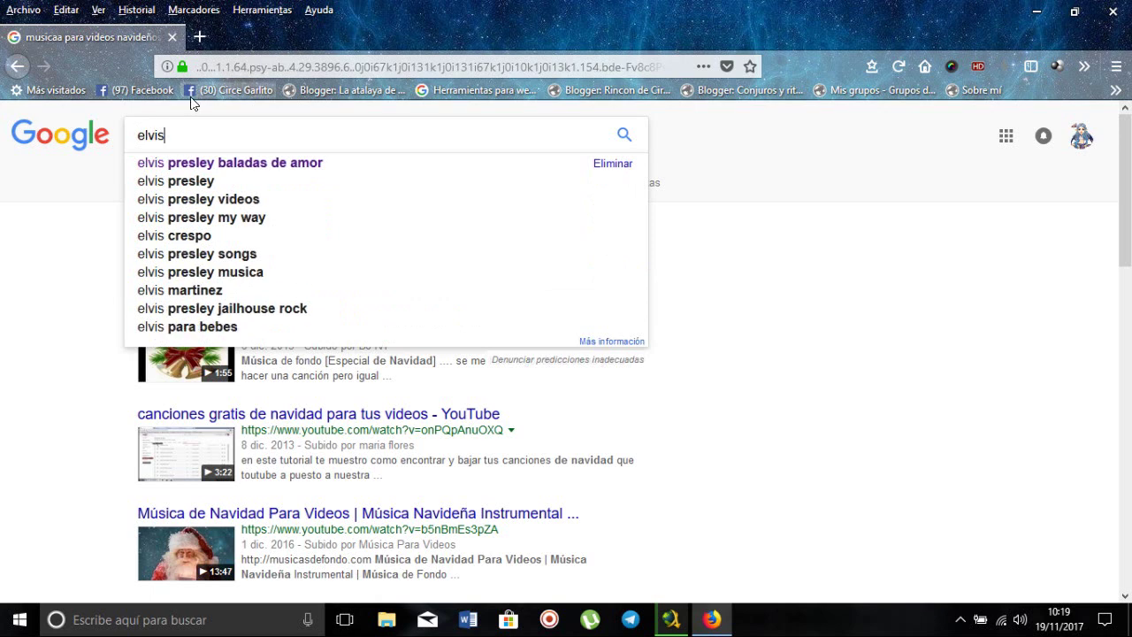
click(296, 168)
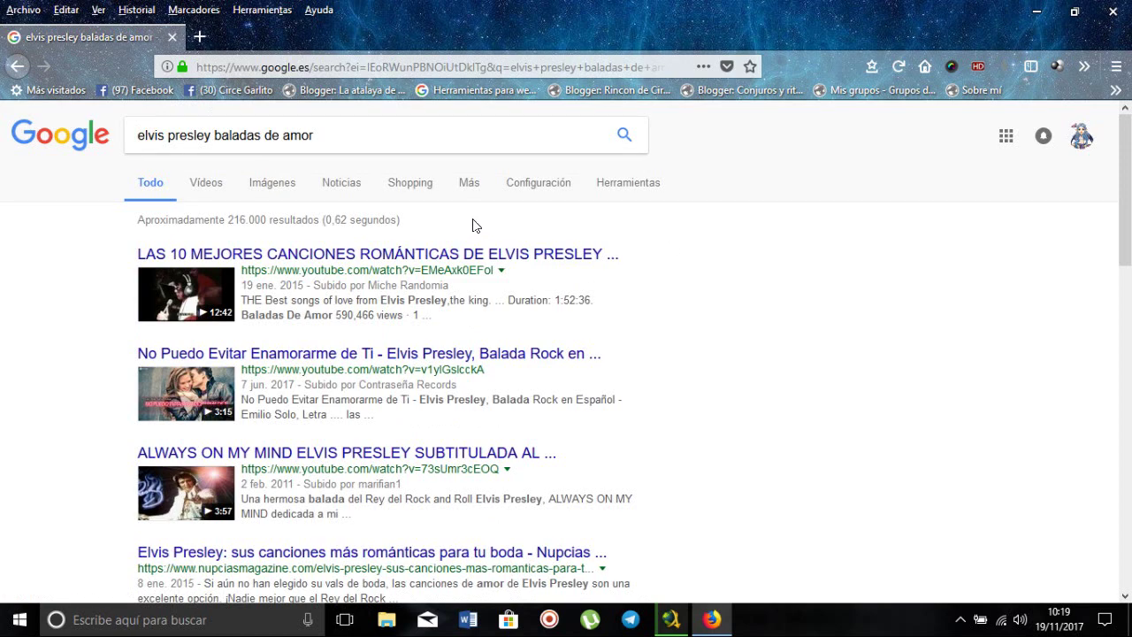
Copy the Elvis Presley search results from the first result through the page-number links and display JDownloader 2's link grabber.
drag(472, 225, 171, 578)
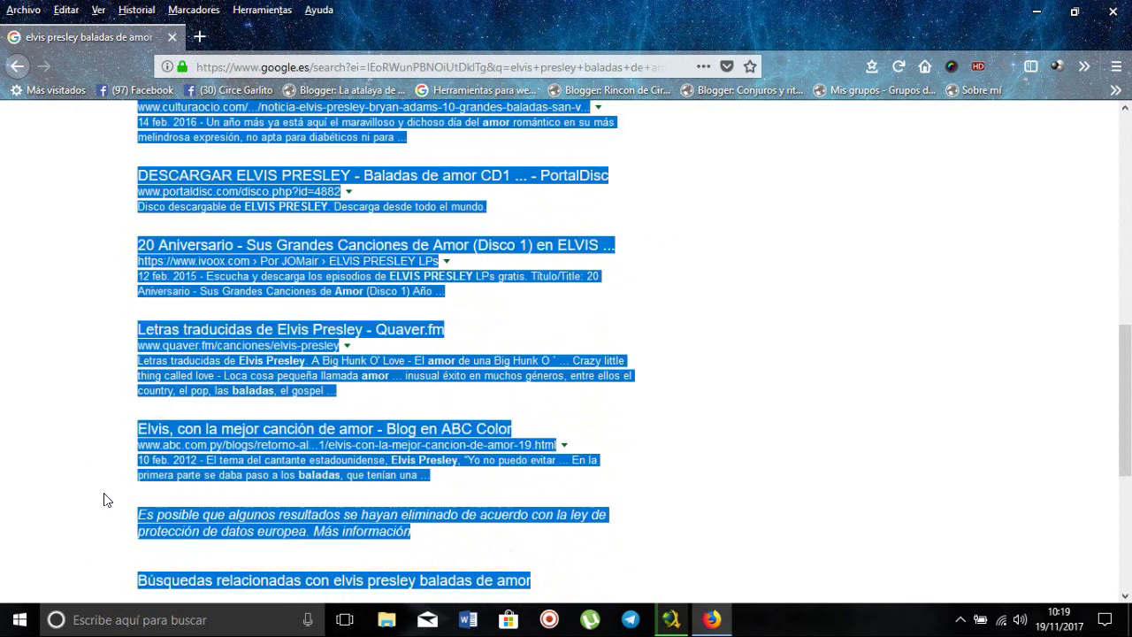
drag(104, 499, 122, 152)
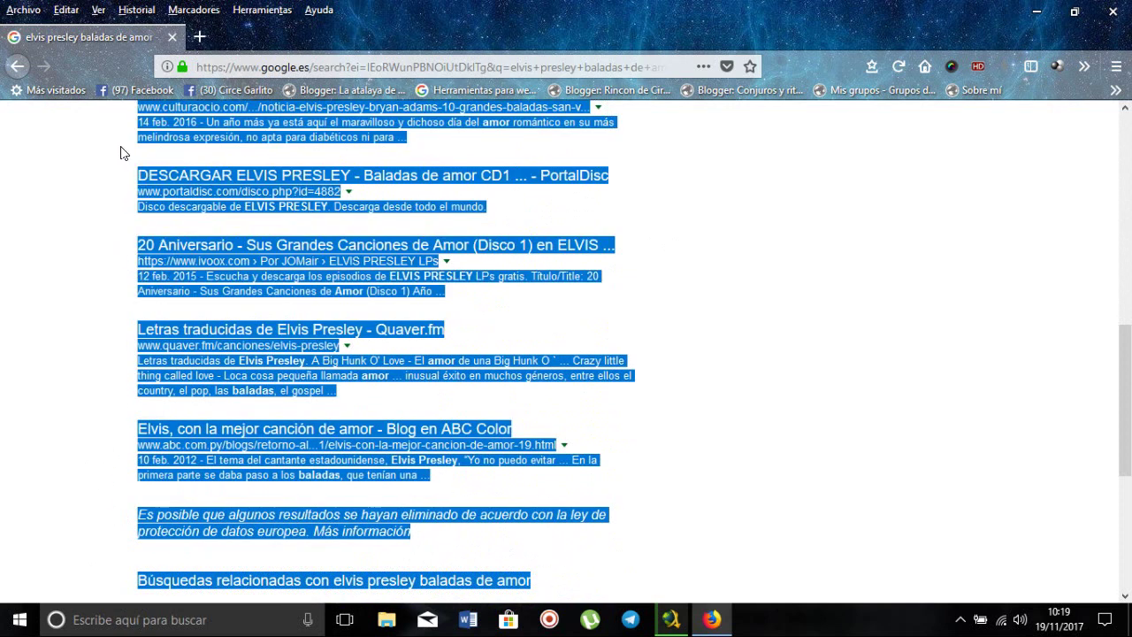
right_click(309, 125)
click(356, 138)
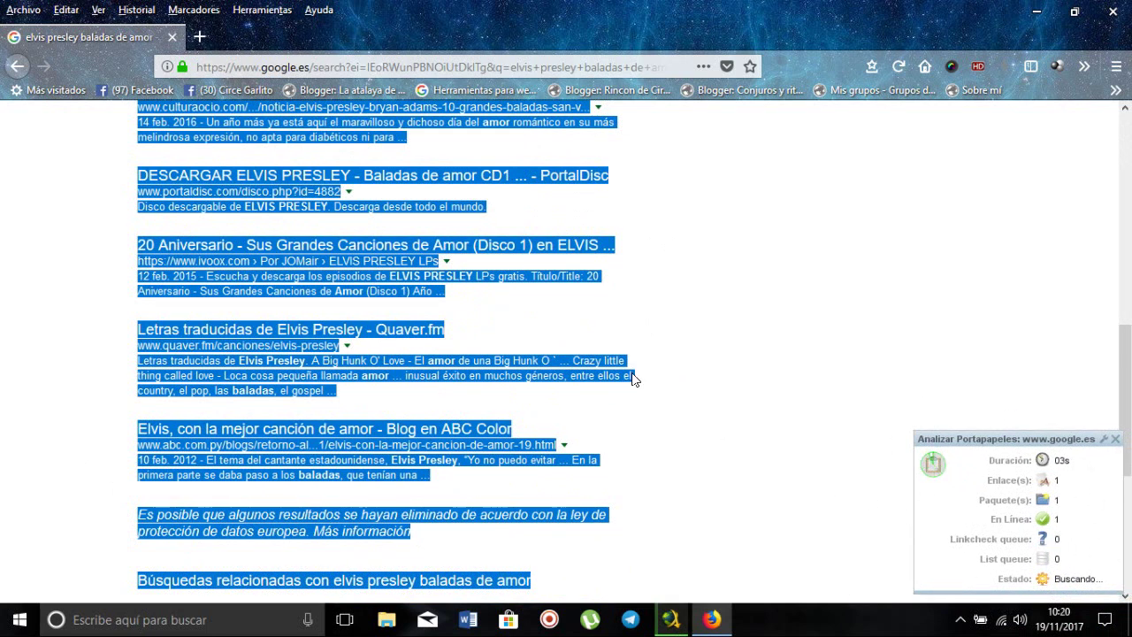
click(667, 628)
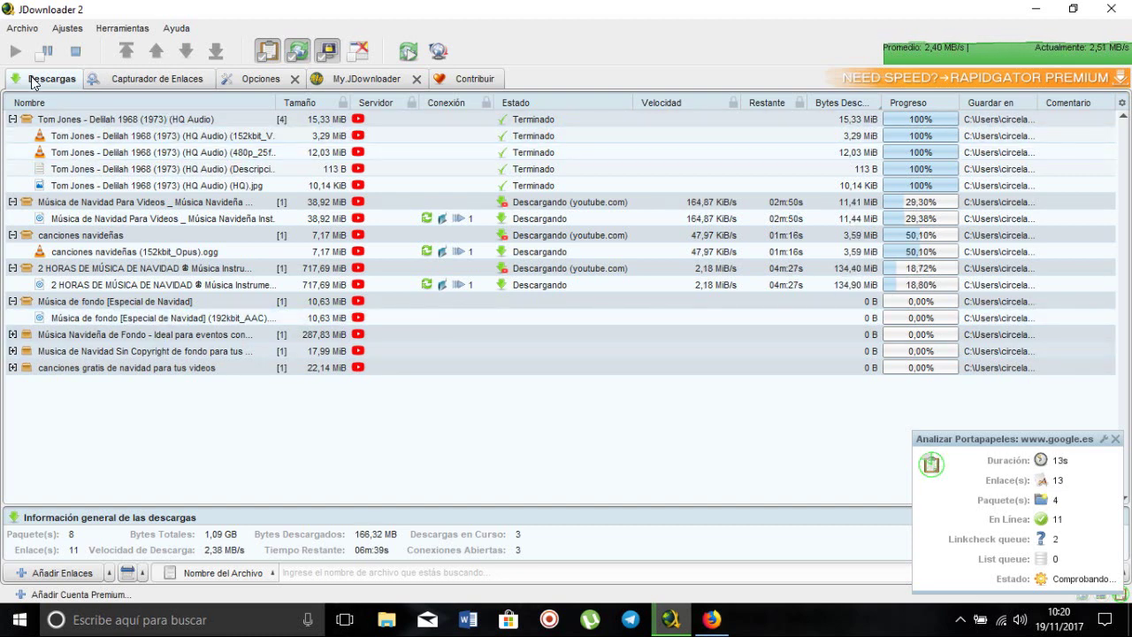
click(139, 79)
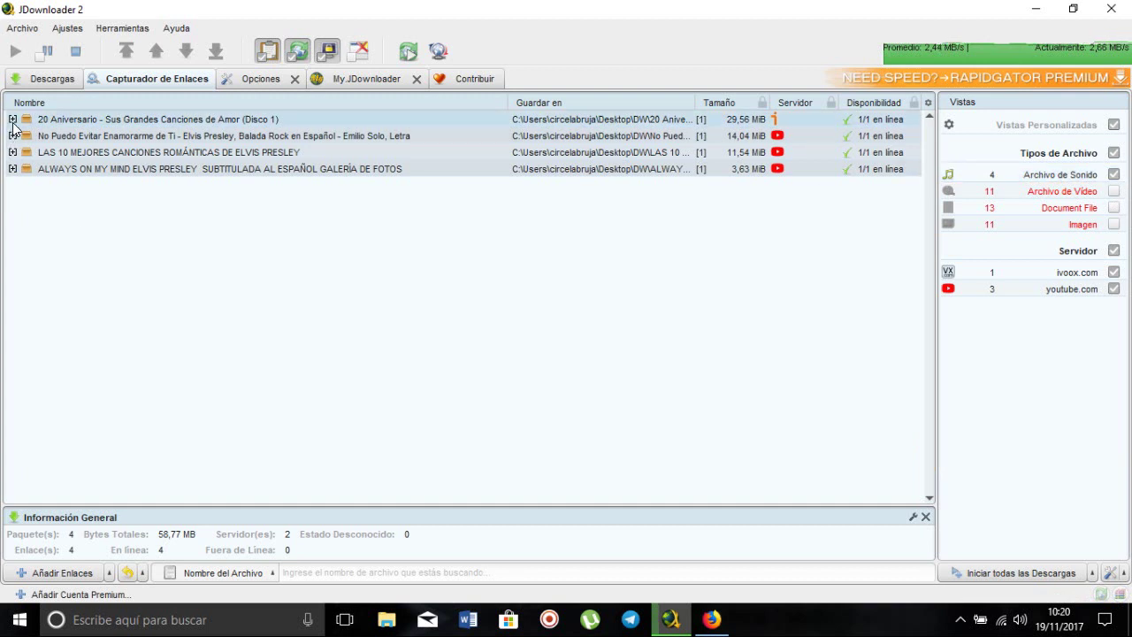
Expand all four Elvis Presley packages to show their audio links and start all downloads.
click(12, 119)
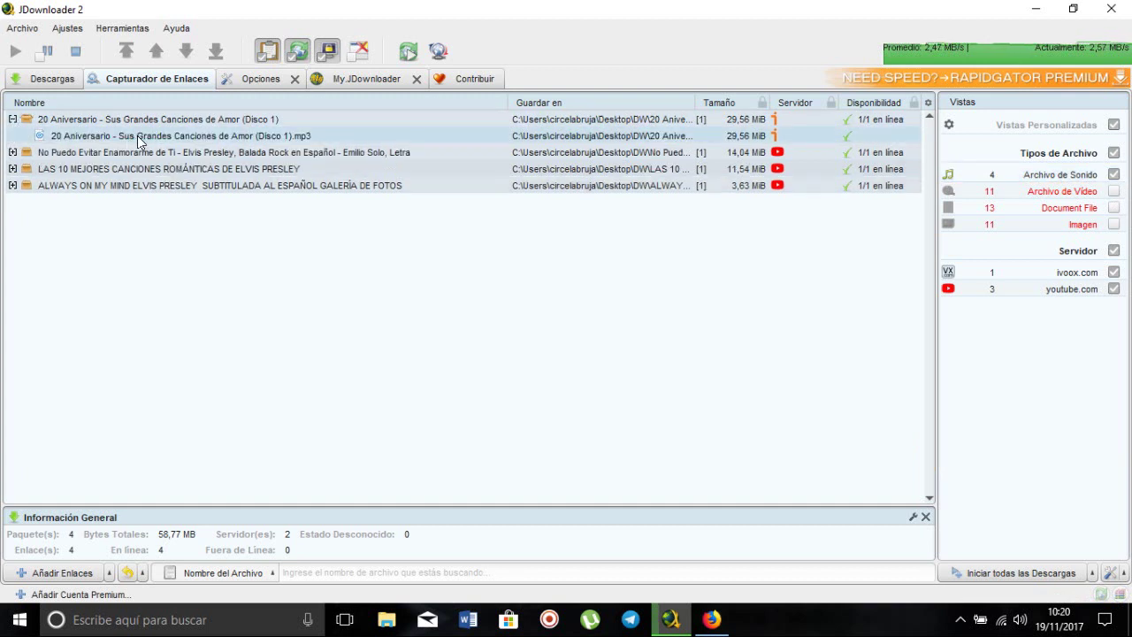
click(12, 153)
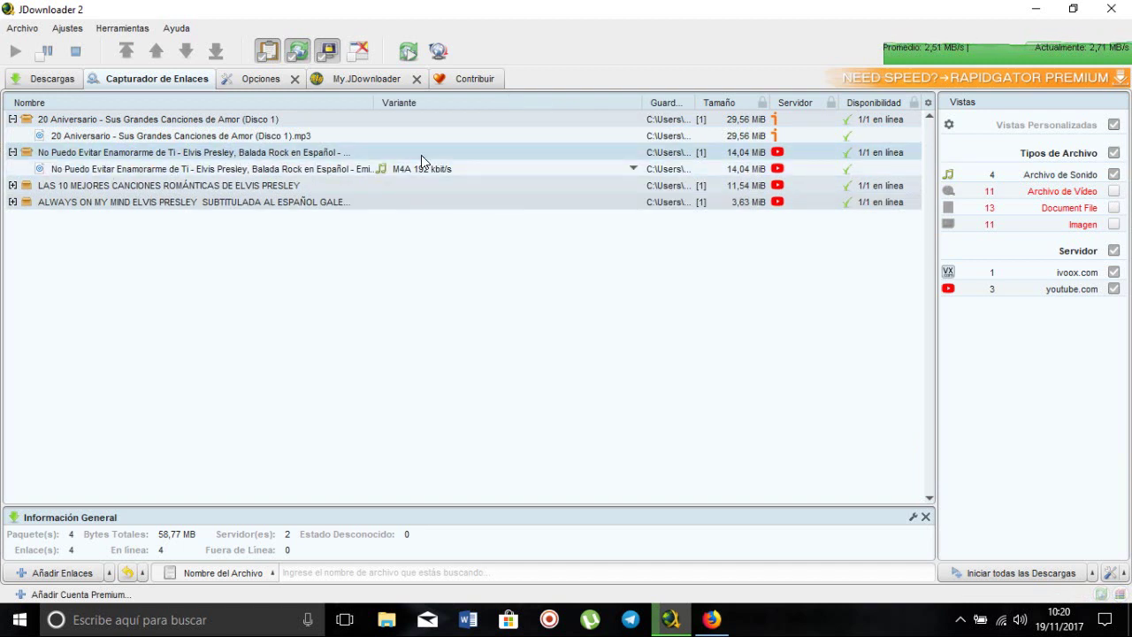
click(13, 186)
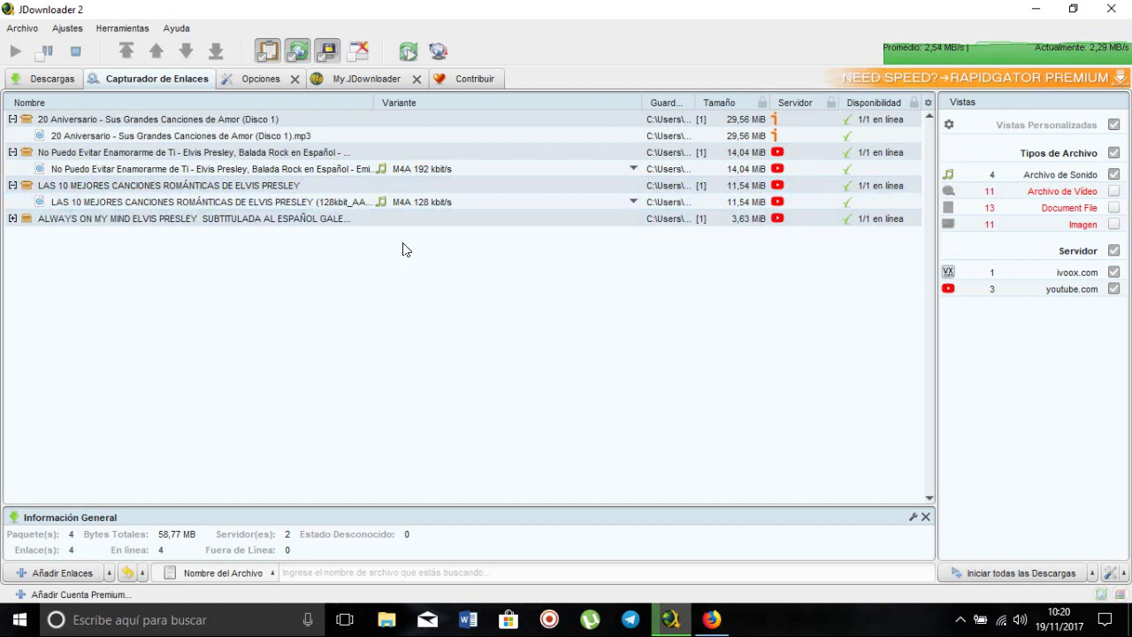
click(12, 219)
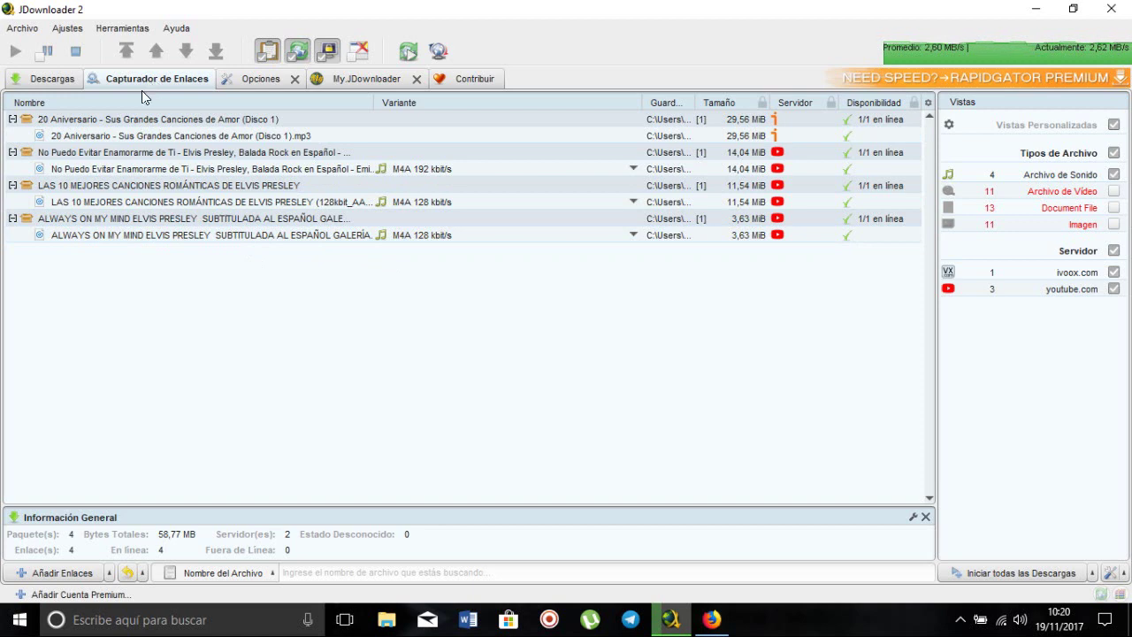
right_click(162, 117)
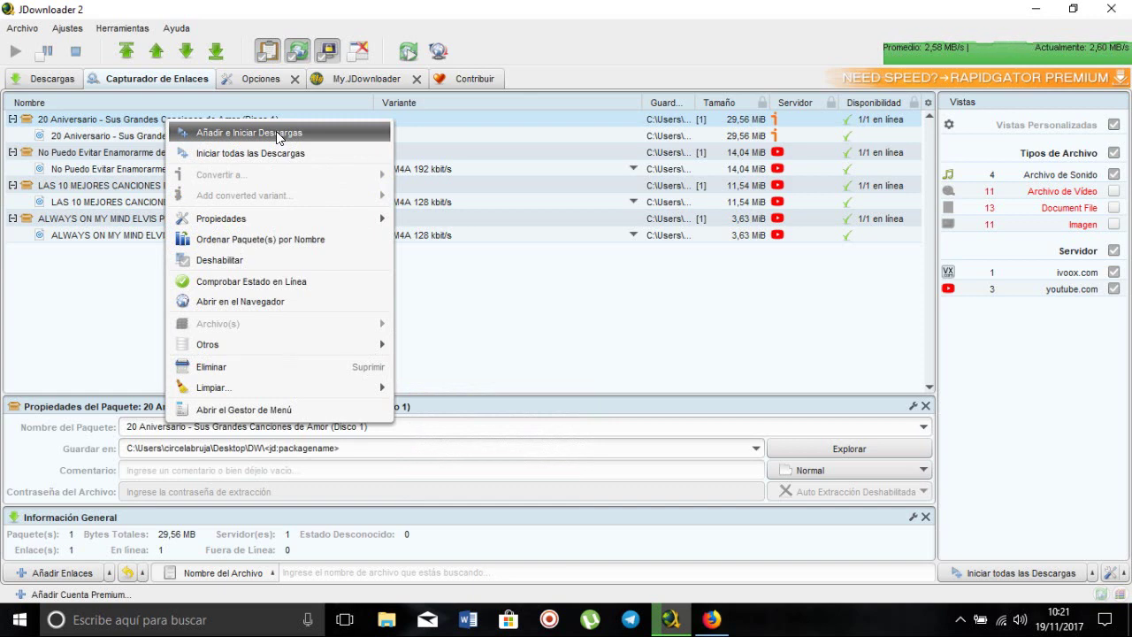
click(261, 153)
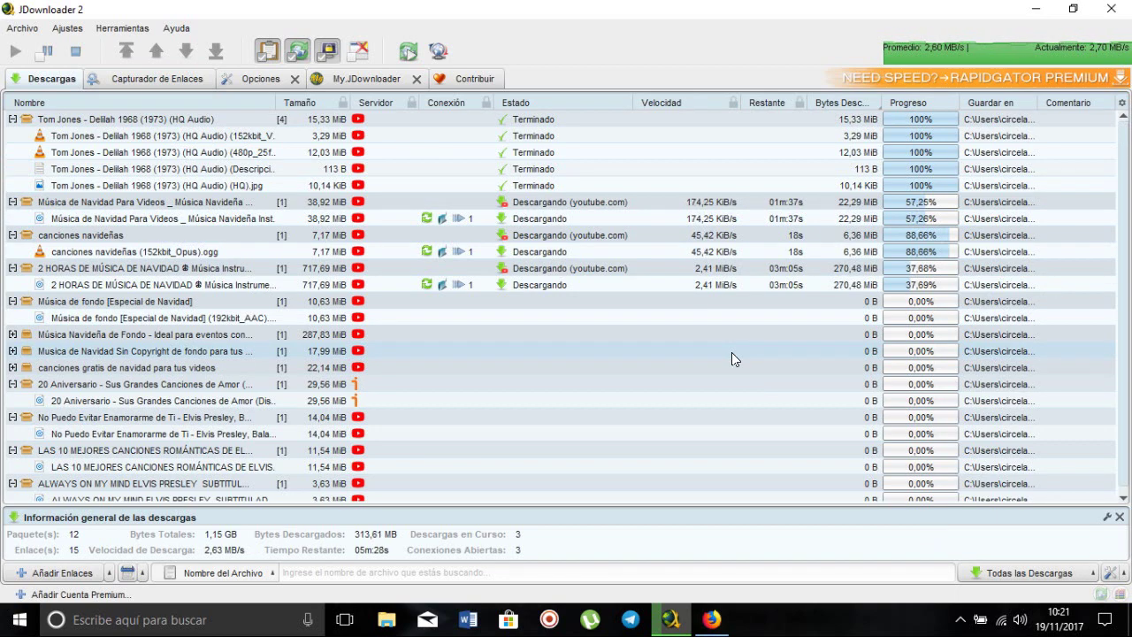
Minimize JDownloader 2, return Firefox to its Google home page and minimize it to show the desktop.
click(1038, 15)
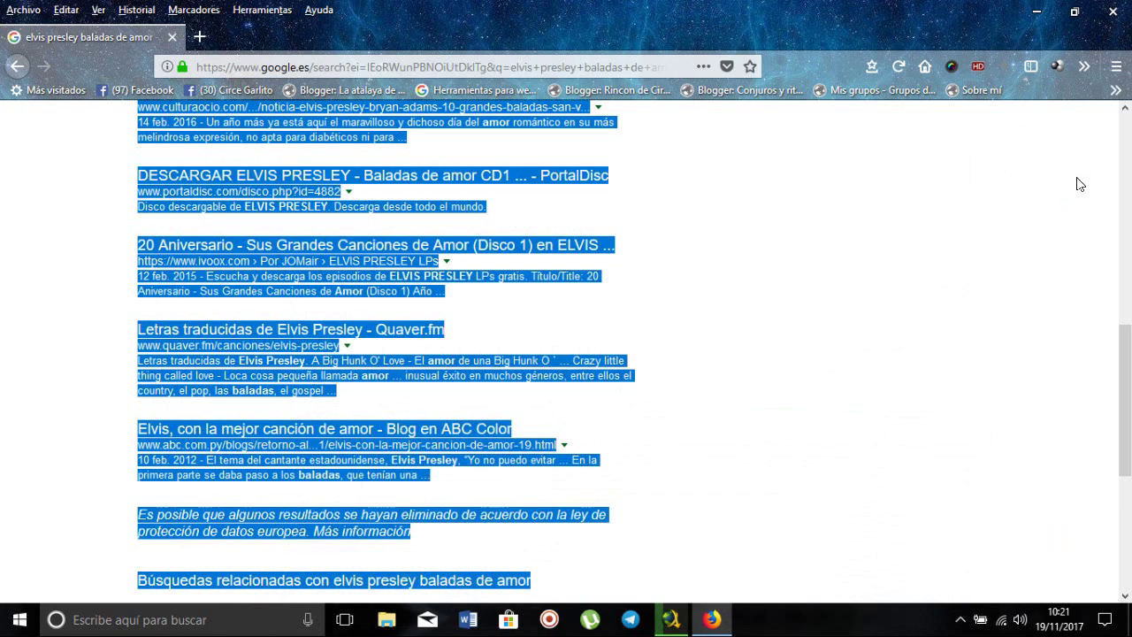
scroll(1128, 459, down, 5)
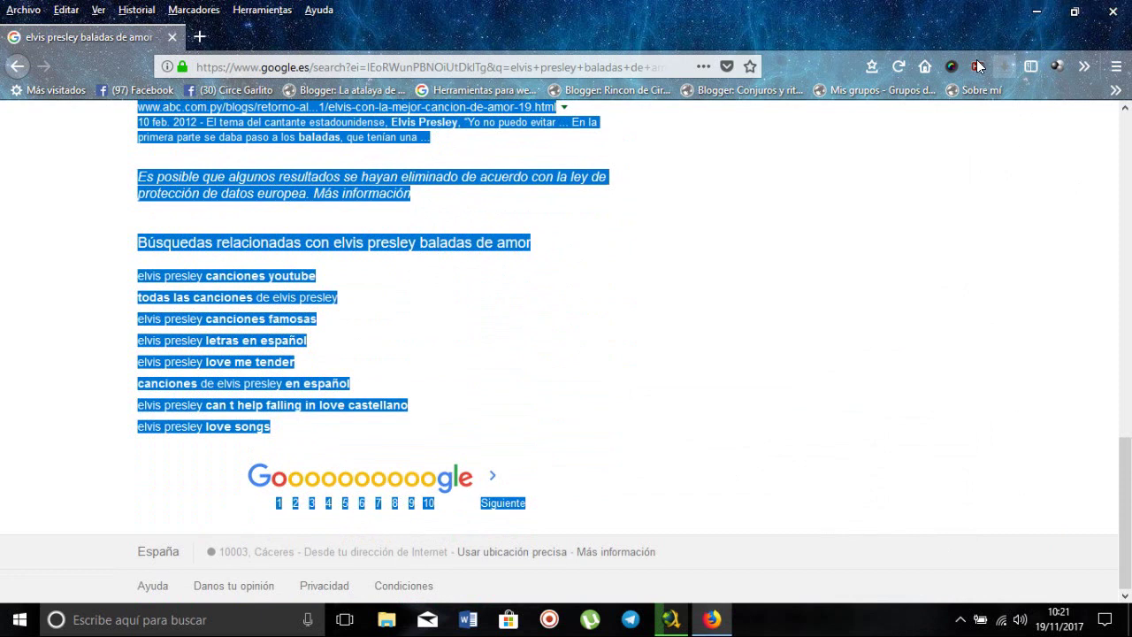
click(922, 67)
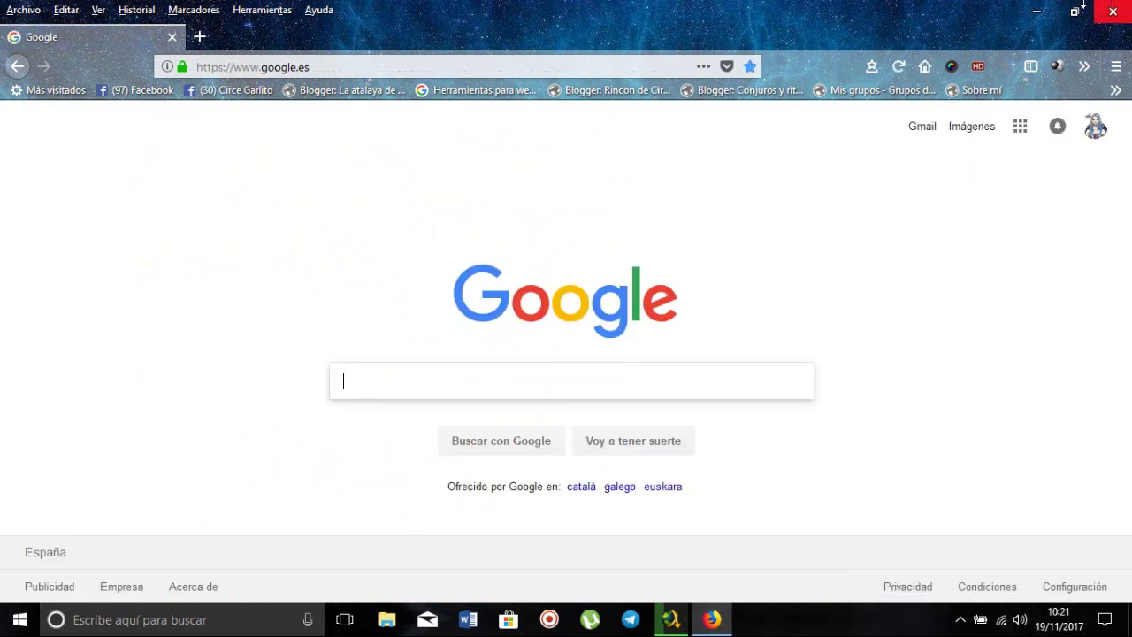
click(1036, 15)
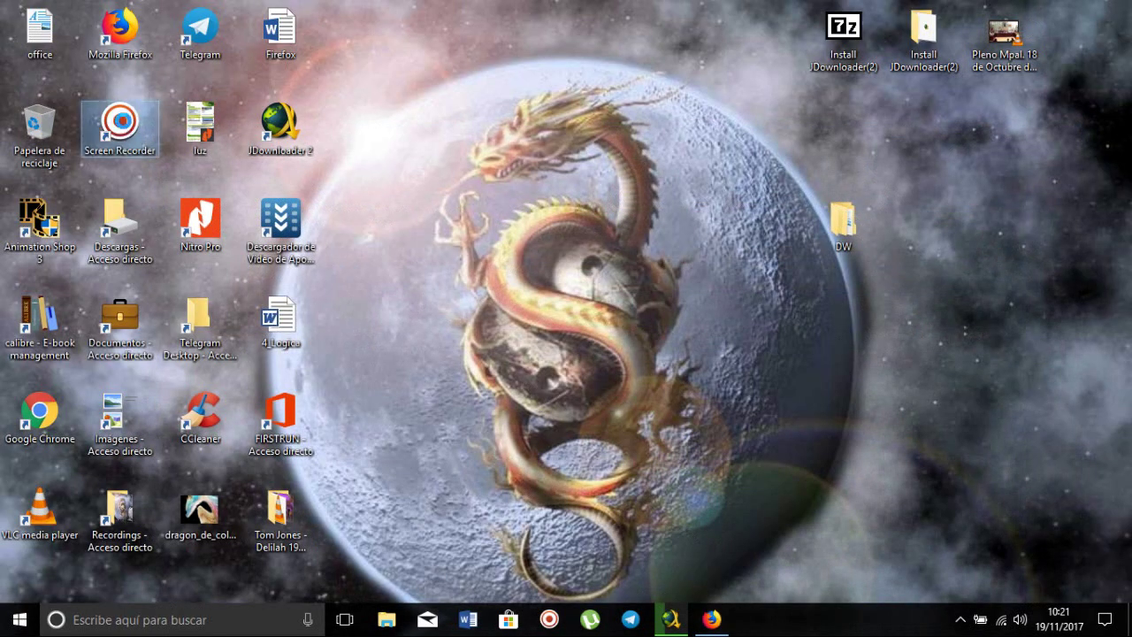
Run Screen Recorder from the desktop as administrator, allow it to make changes and move its control panel fully into view.
right_click(127, 127)
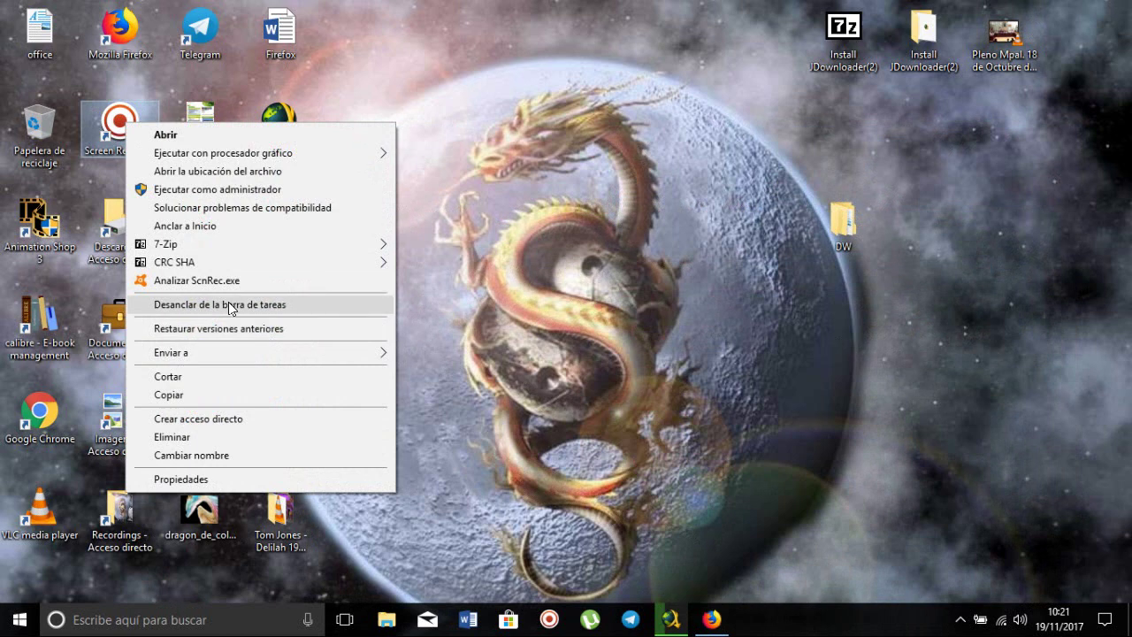
click(172, 134)
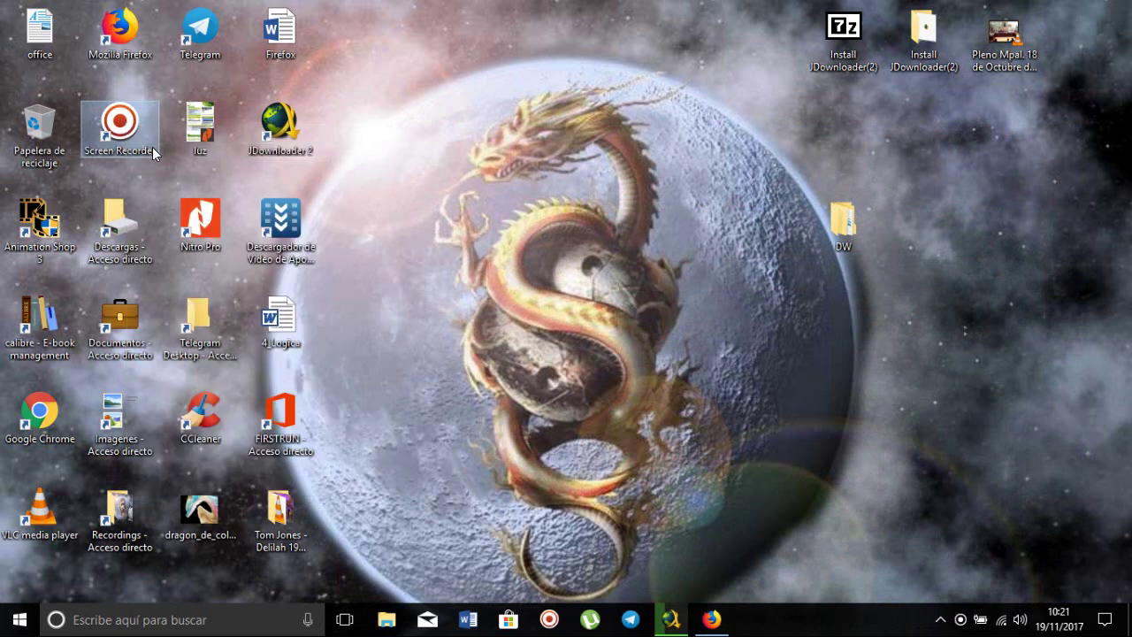
right_click(132, 131)
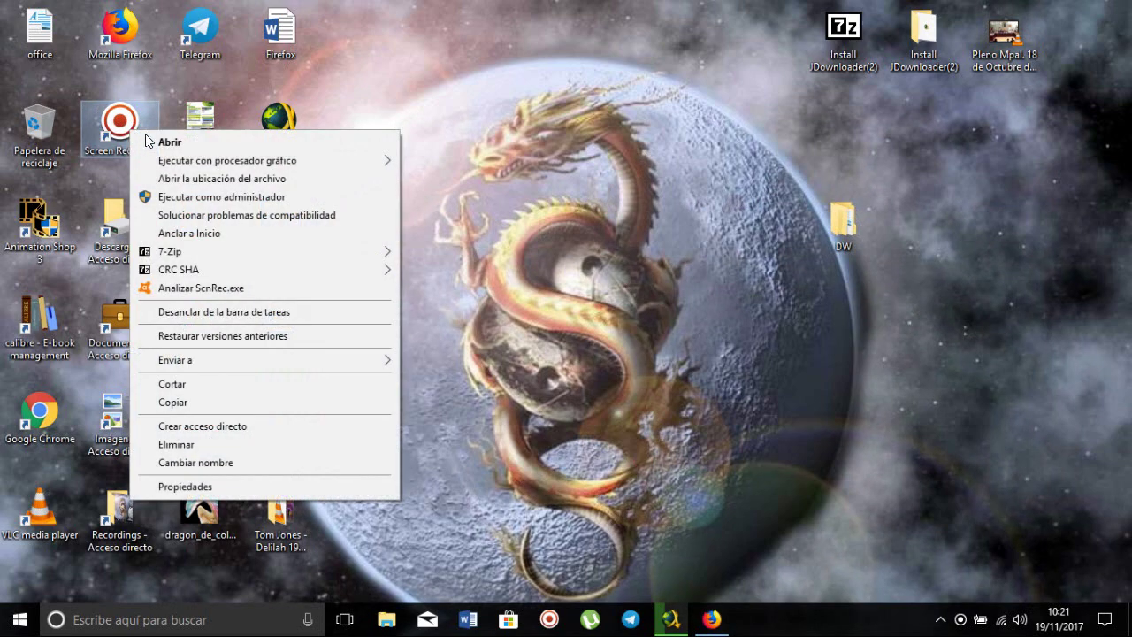
click(231, 196)
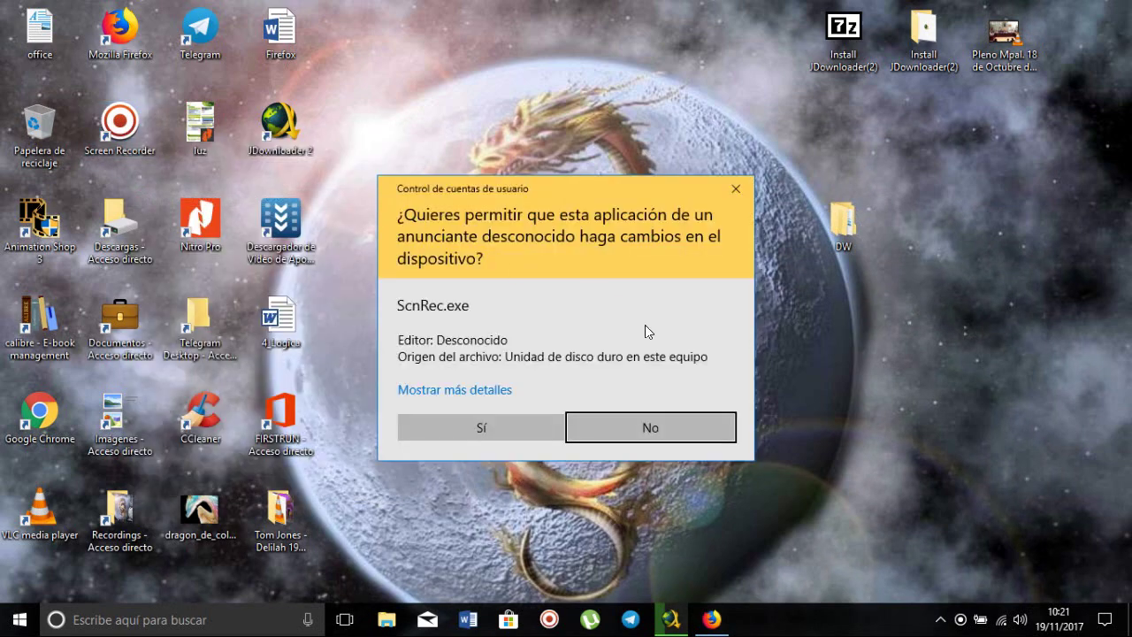
click(483, 423)
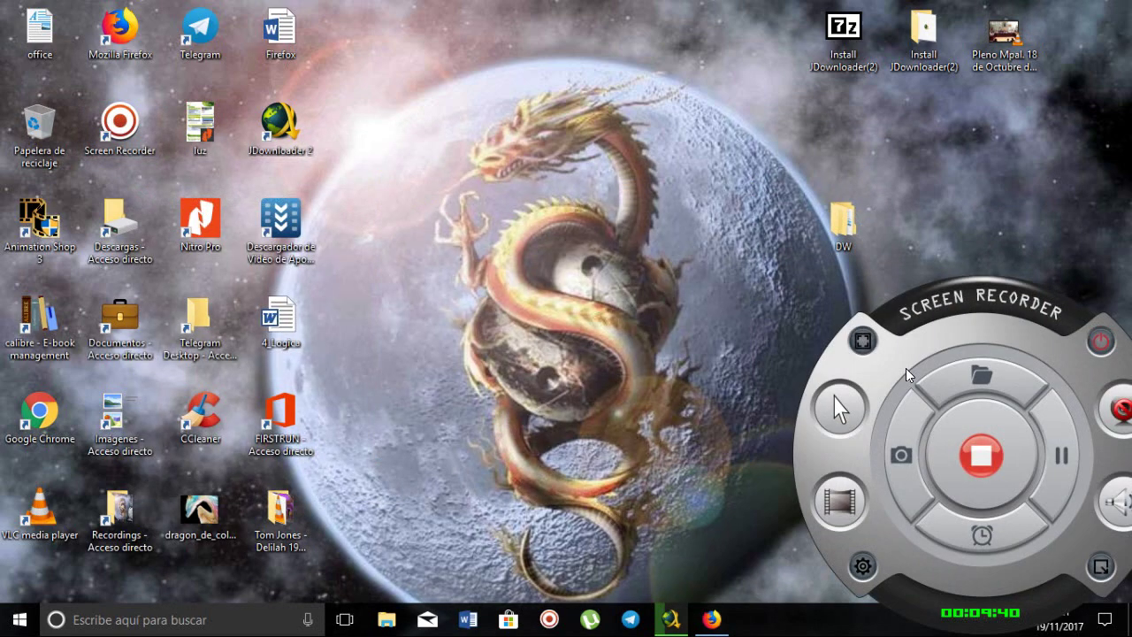
drag(1088, 320, 1015, 279)
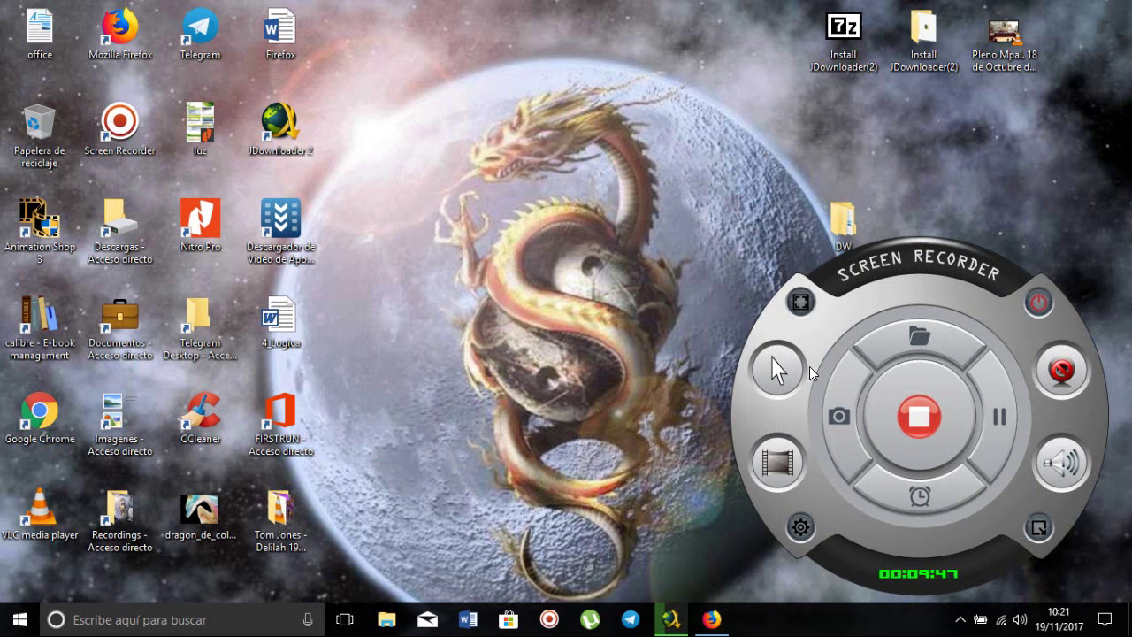